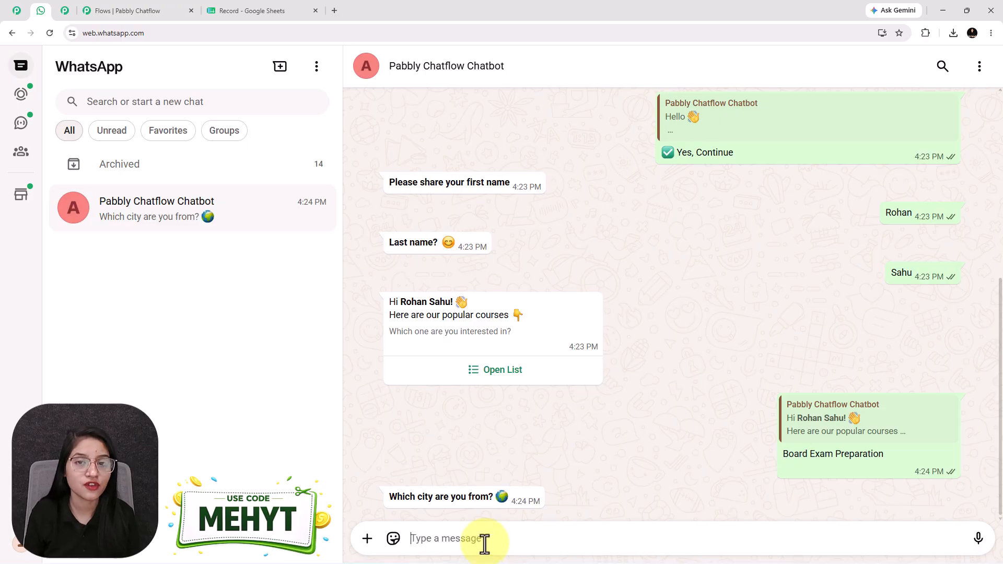
Answer the chatbot's question about the home city with "Indore".
{"action": "left_click", "coordinate": [485, 541]}
{"action": "type", "text": "Indore"}
{"action": "key", "text": "Return"}
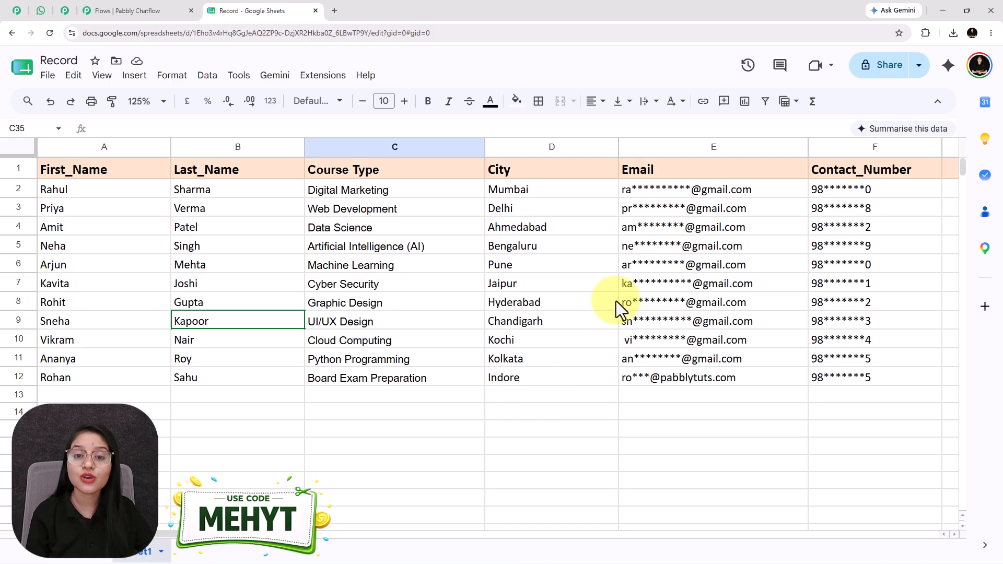
Look over the Pabbly Chatflow website, the WhatsApp chatbot conversation and the lead records in the Record spreadsheet.
{"action": "left_click", "coordinate": [18, 11]}
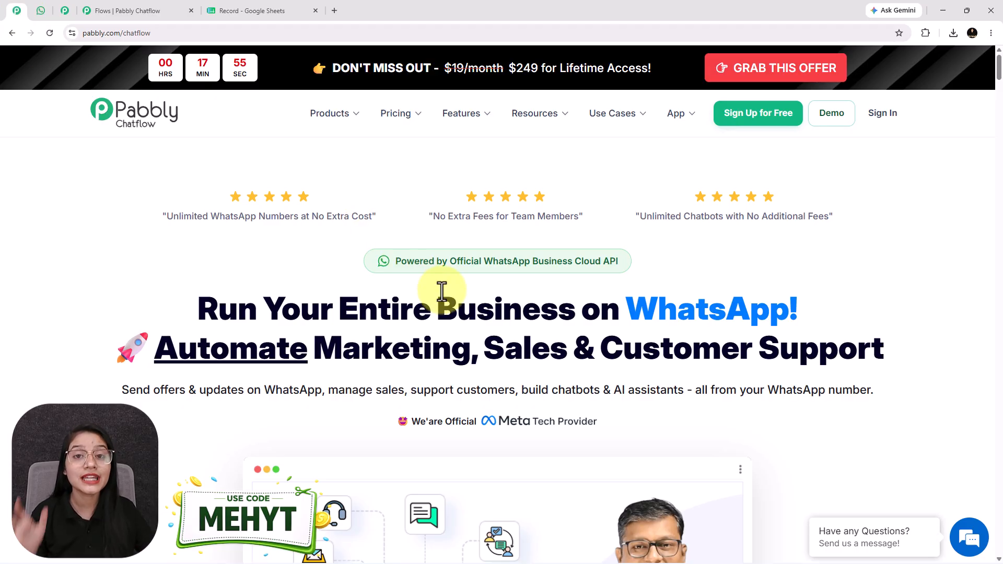
{"action": "left_click", "coordinate": [41, 11]}
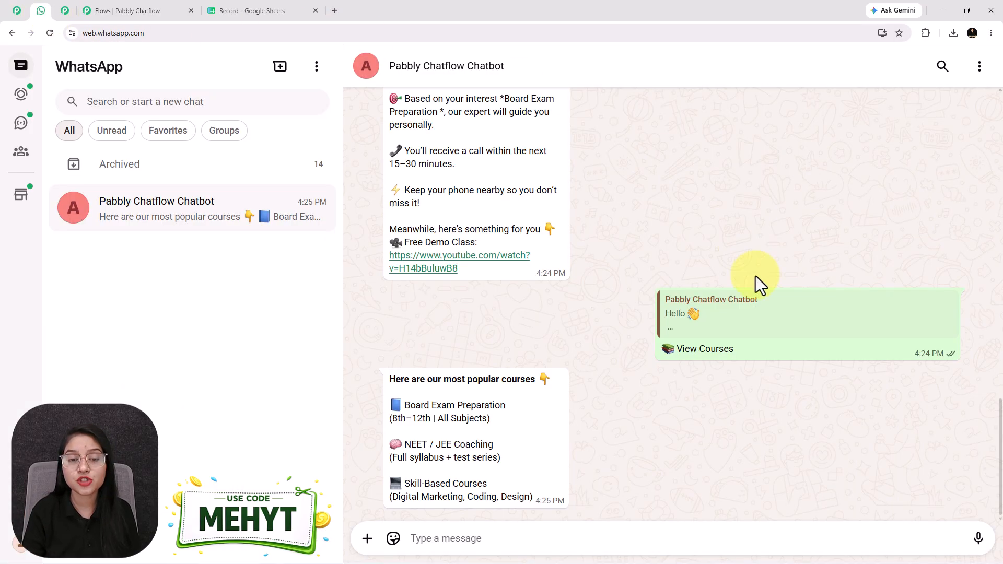
{"action": "left_click", "coordinate": [15, 11]}
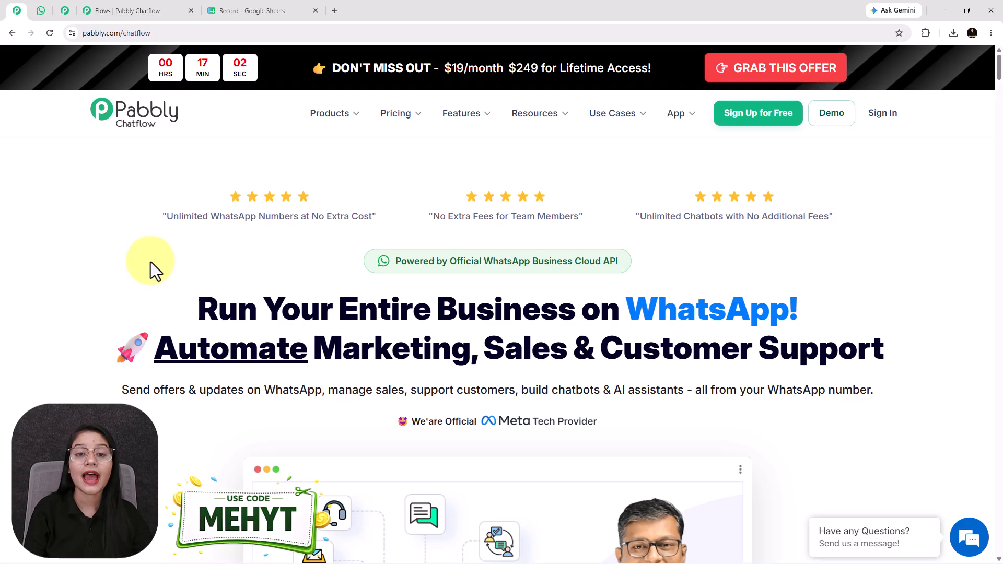
{"action": "left_click", "coordinate": [250, 11]}
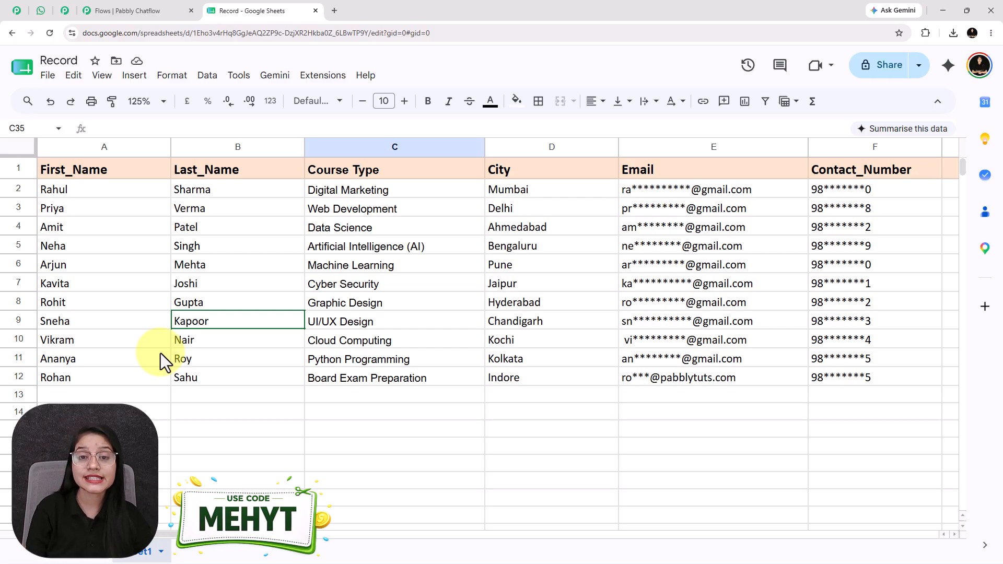
{"action": "left_click", "coordinate": [17, 10]}
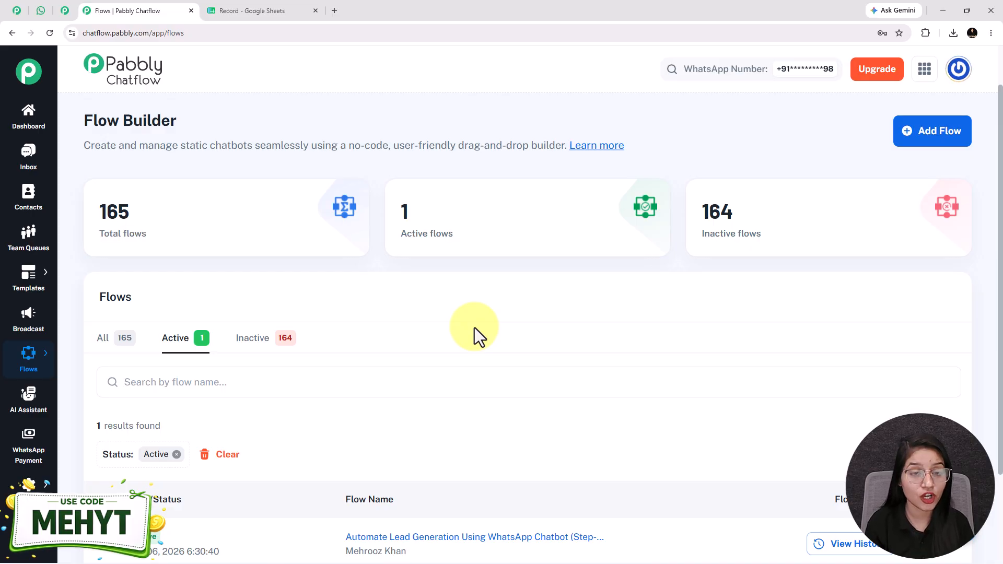
Open pabbly.com/chatflow in a new browser tab and dismiss the limited-time offer popup.
{"action": "left_click", "coordinate": [336, 15]}
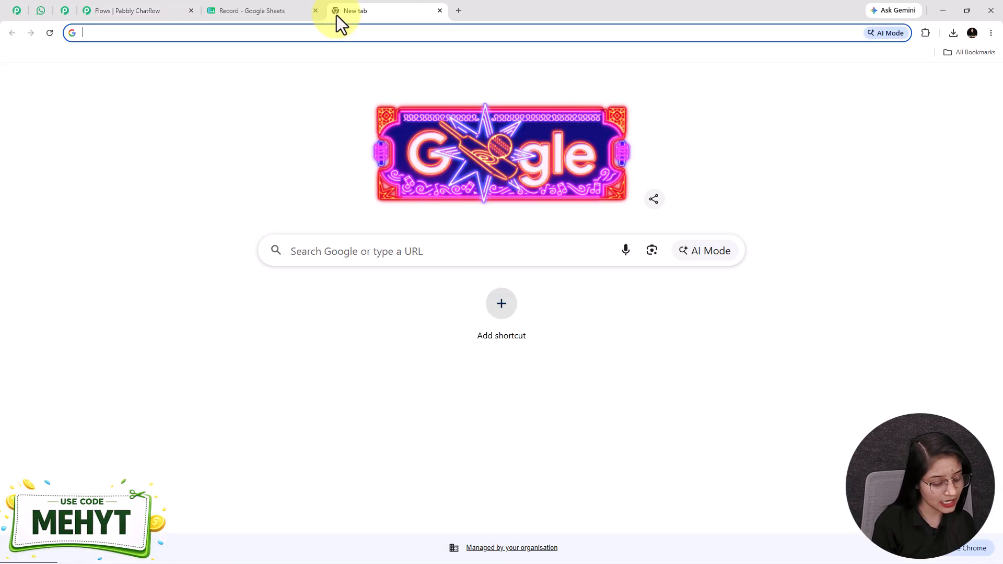
{"action": "type", "text": "pabbly.com/chatflow"}
{"action": "key", "text": "Return"}
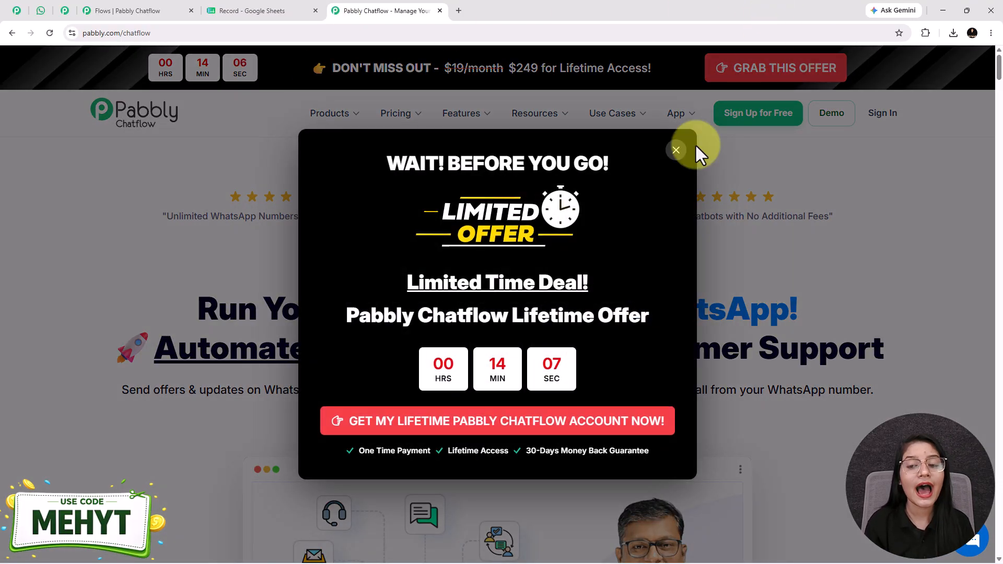
{"action": "left_click", "coordinate": [675, 149]}
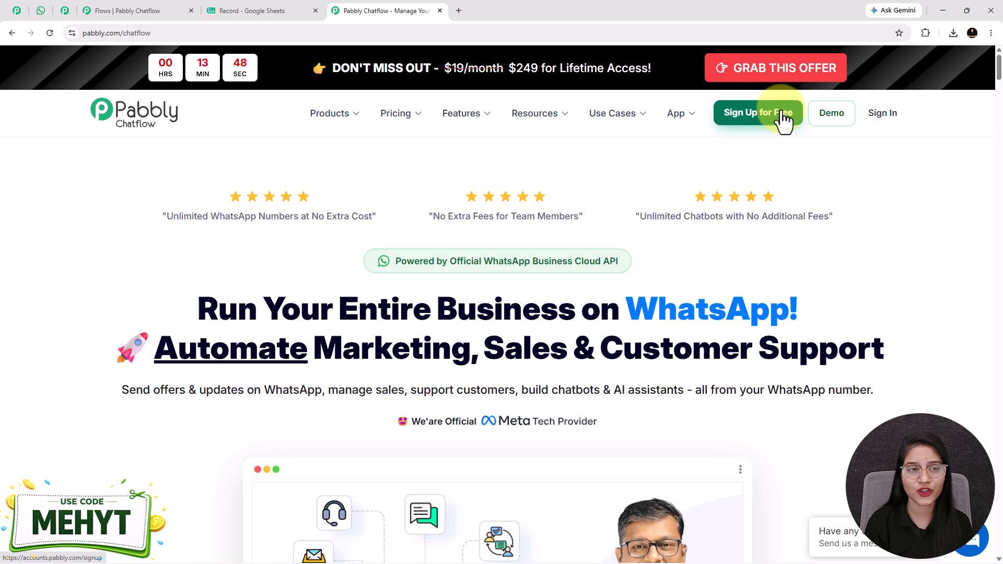
Review the chatbot conversation in WhatsApp from the welcome message to the contact details, then return to the Pabbly Chatflow website.
{"action": "left_click", "coordinate": [40, 11]}
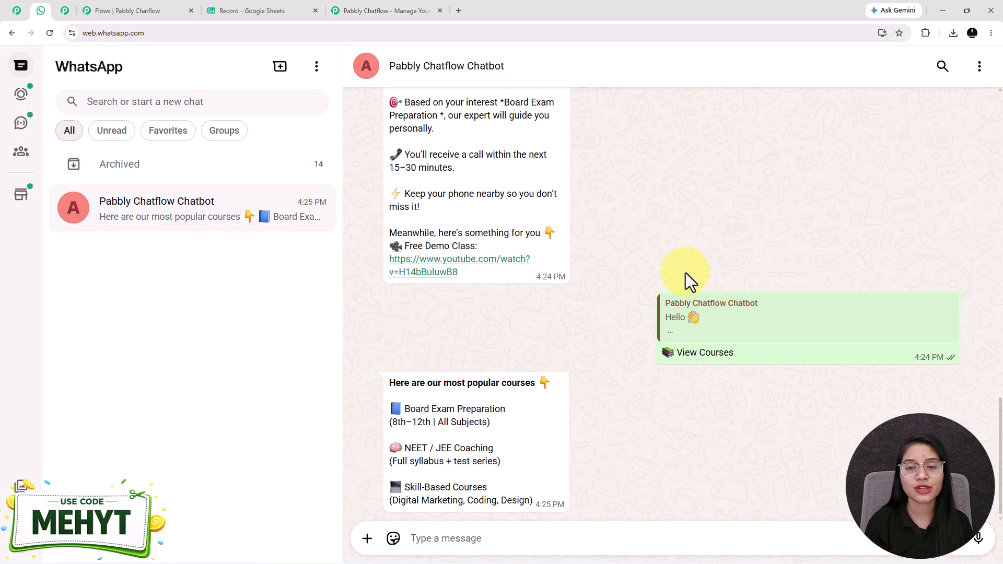
{"action": "scroll", "coordinate": [686, 273], "scroll_direction": "up", "scroll_amount": 10}
{"action": "scroll", "coordinate": [685, 273], "scroll_direction": "up", "scroll_amount": 2}
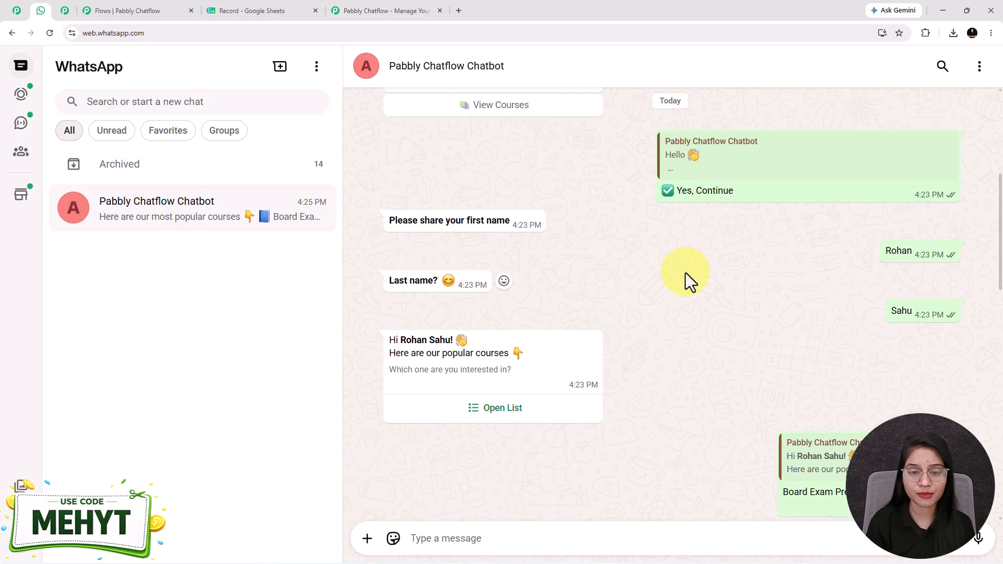
{"action": "scroll", "coordinate": [686, 273], "scroll_direction": "up", "scroll_amount": 3}
{"action": "scroll", "coordinate": [686, 282], "scroll_direction": "up", "scroll_amount": 3}
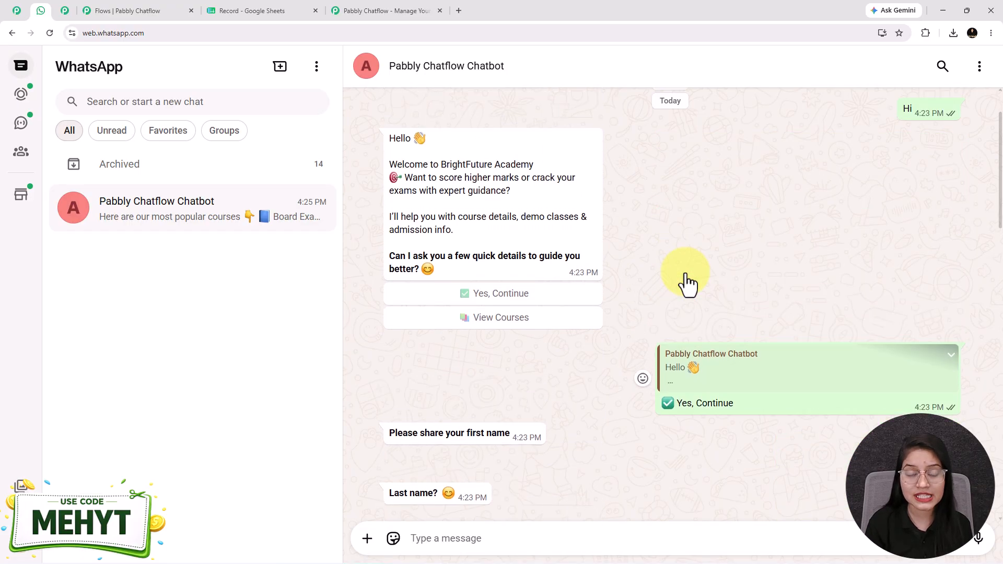
{"action": "scroll", "coordinate": [686, 285], "scroll_direction": "down", "scroll_amount": 10}
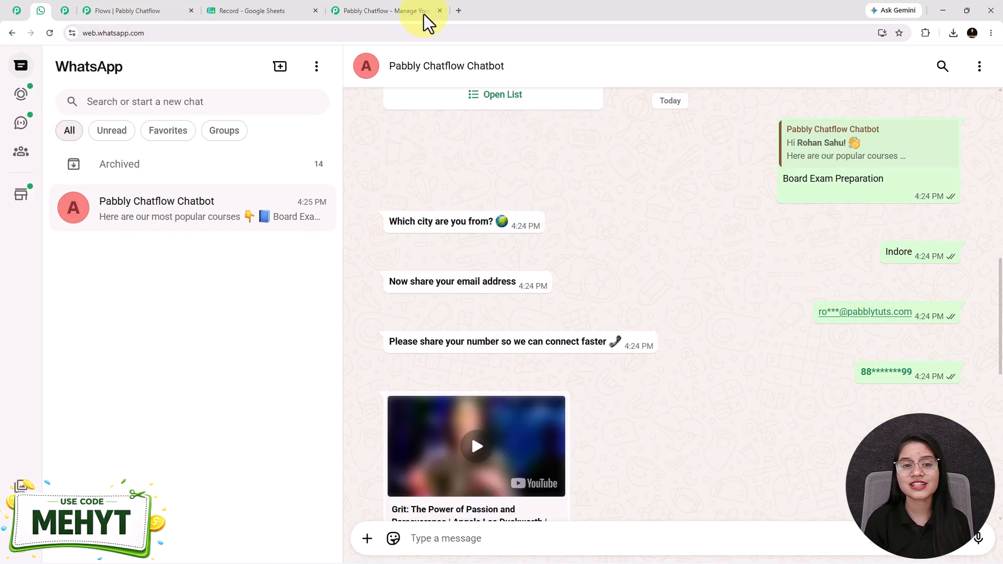
{"action": "left_click", "coordinate": [393, 12]}
{"action": "mouse_move", "coordinate": [330, 113]}
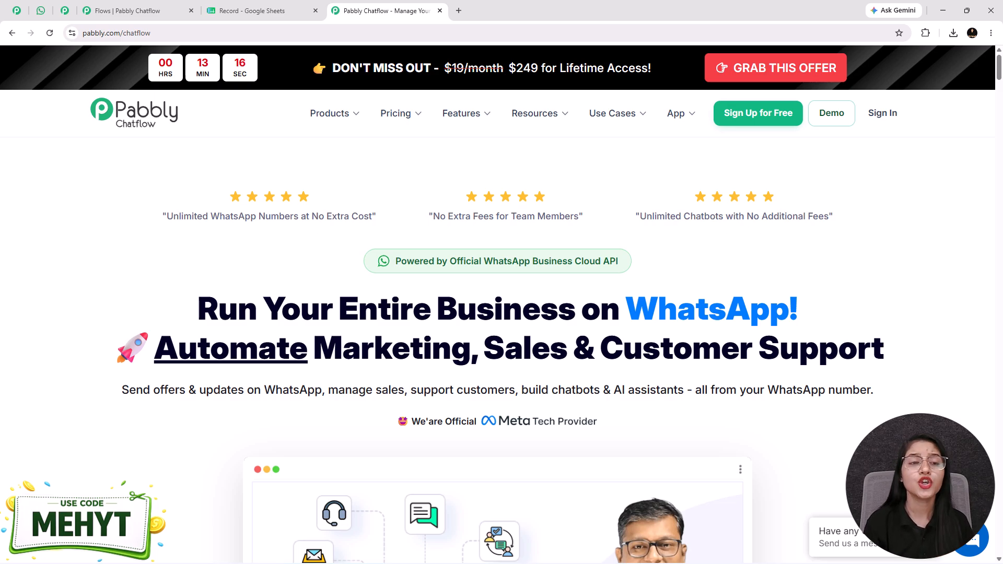
Open the active flow "Automate Lead Generation Using WhatsApp Chatbot" from the Flow Builder in Pabbly Chatflow.
{"action": "left_click", "coordinate": [131, 11]}
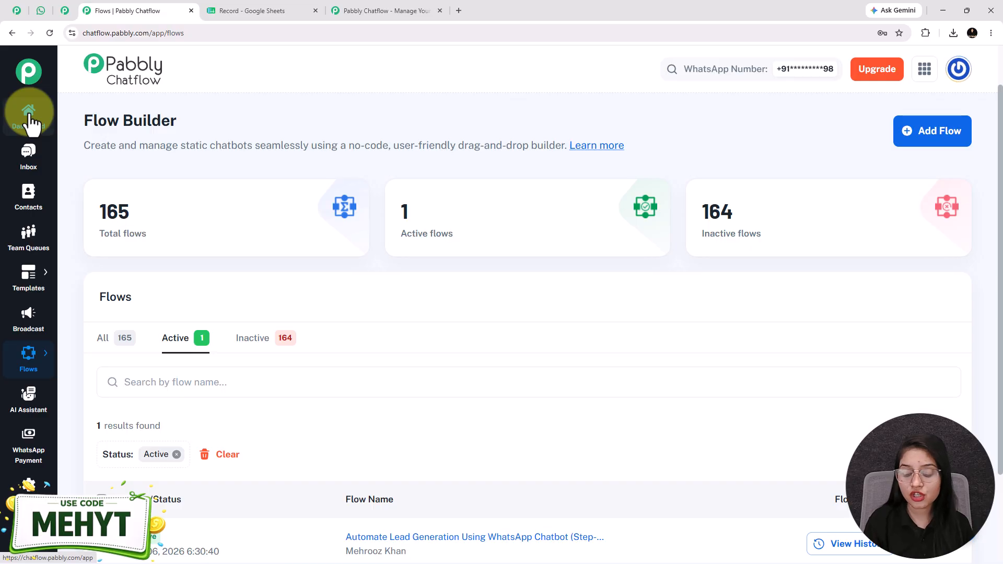
{"action": "mouse_move", "coordinate": [24, 351]}
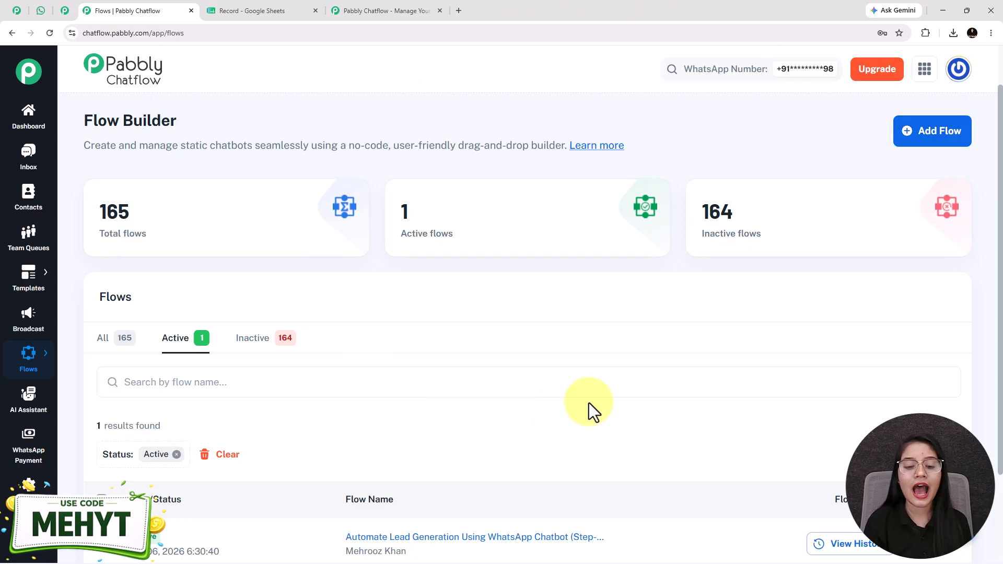
{"action": "scroll", "coordinate": [471, 486], "scroll_direction": "down", "scroll_amount": 2}
{"action": "left_click", "coordinate": [470, 434]}
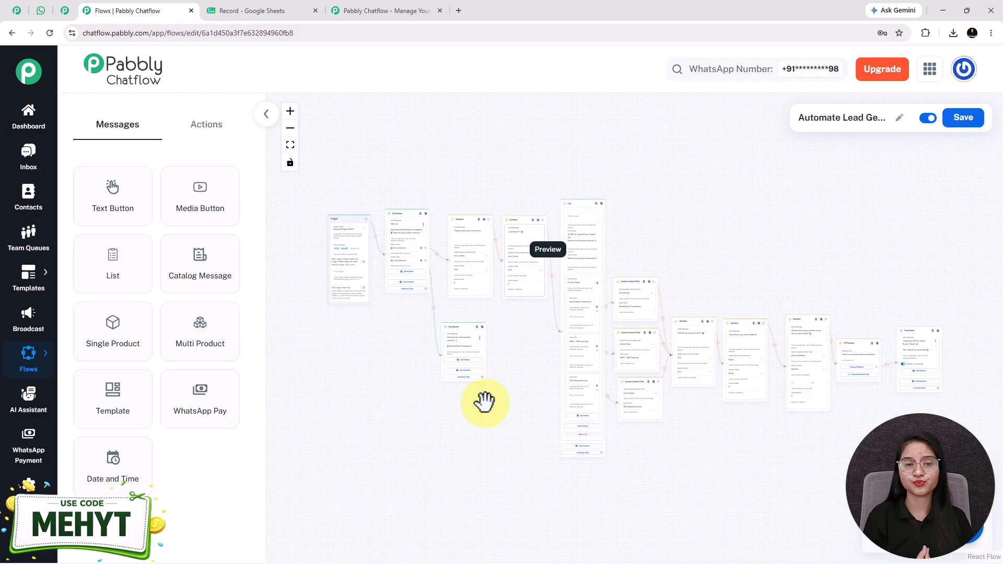
Examine the Trigger node's available events, keeping Keyword/Regex Match selected, and check its keywords.
{"action": "left_click_drag", "start_coordinate": [371, 422], "coordinate": [383, 445]}
{"action": "scroll", "coordinate": [383, 442], "scroll_direction": "up", "scroll_amount": 3}
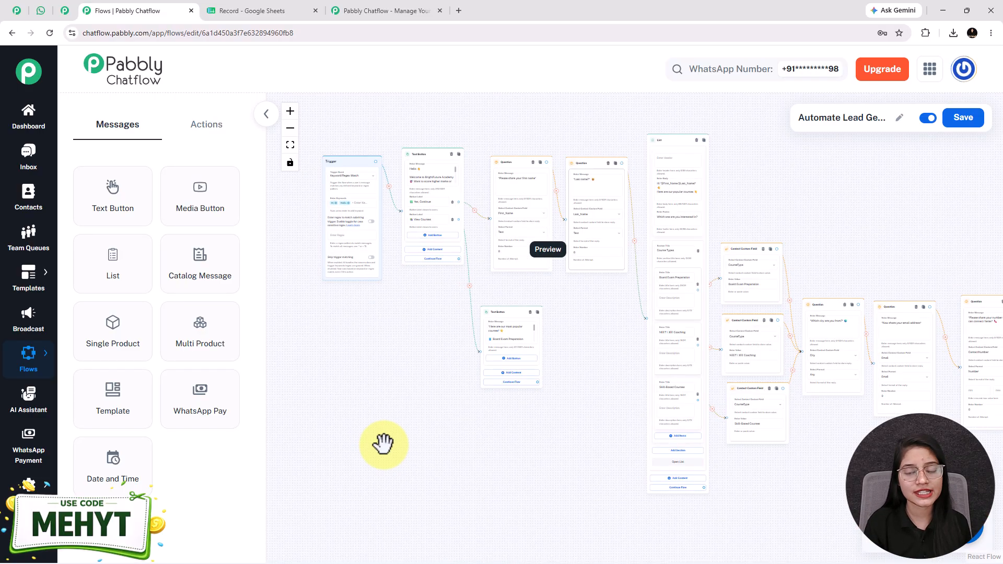
{"action": "scroll", "coordinate": [381, 410], "scroll_direction": "down", "scroll_amount": 2}
{"action": "scroll", "coordinate": [425, 428], "scroll_direction": "up", "scroll_amount": 5}
{"action": "left_click_drag", "start_coordinate": [434, 454], "coordinate": [470, 544]}
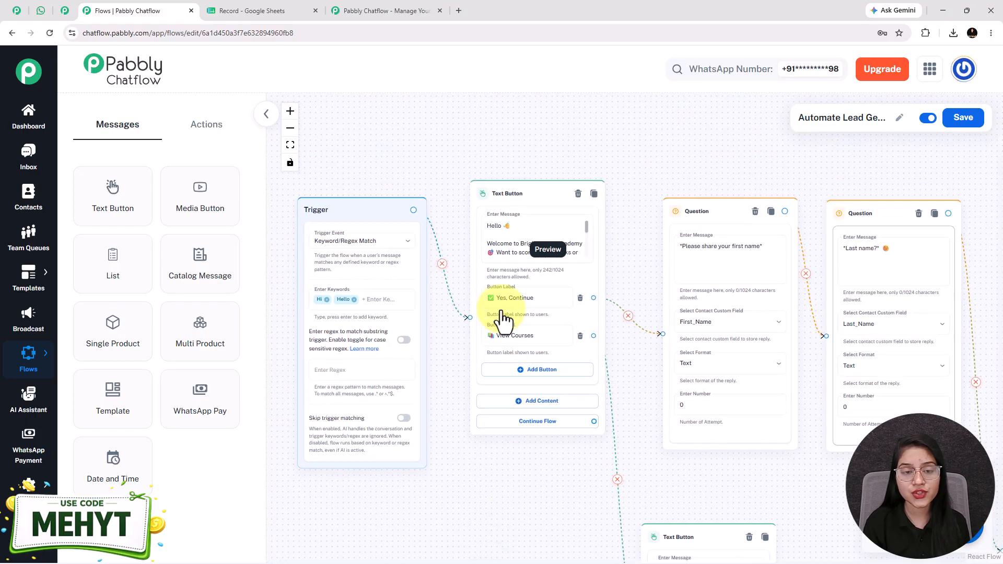
{"action": "left_click_drag", "start_coordinate": [461, 485], "coordinate": [473, 491]}
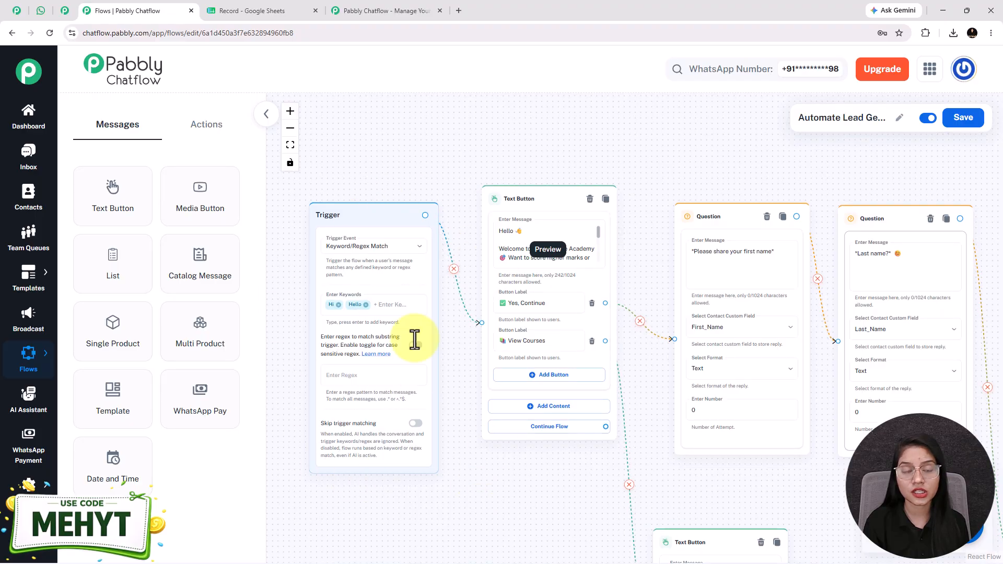
{"action": "left_click", "coordinate": [362, 253]}
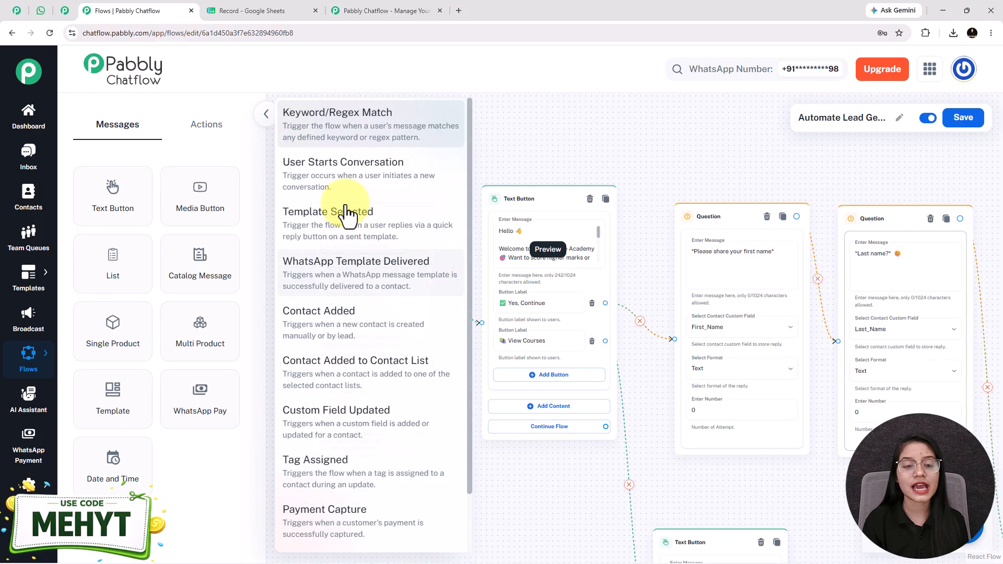
{"action": "left_click", "coordinate": [331, 141]}
{"action": "left_click", "coordinate": [382, 304]}
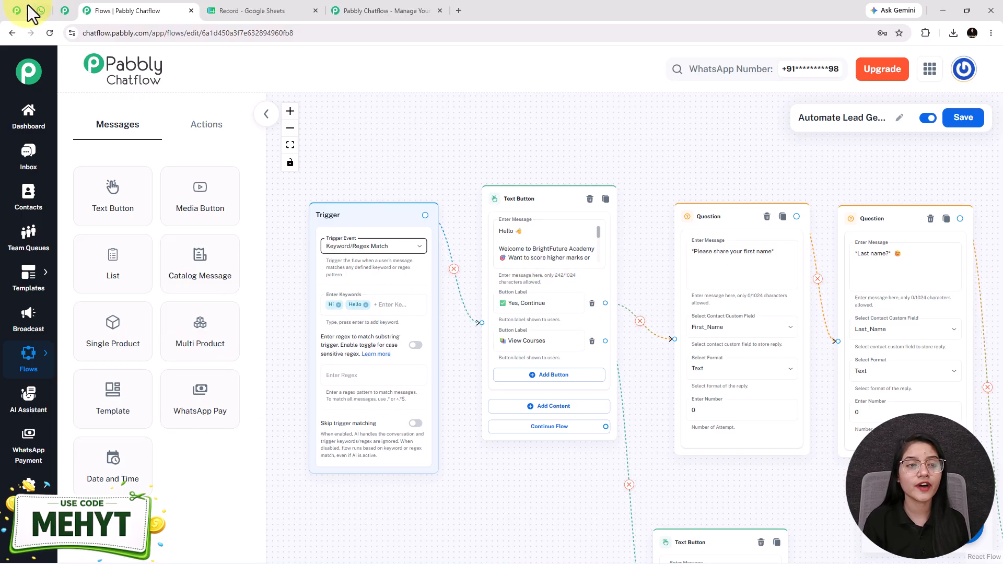
Switch to WhatsApp and review the "Hi" message that starts the chat and the chatbot's welcome reply.
{"action": "left_click", "coordinate": [44, 13]}
{"action": "scroll", "coordinate": [758, 234], "scroll_direction": "up", "scroll_amount": 10}
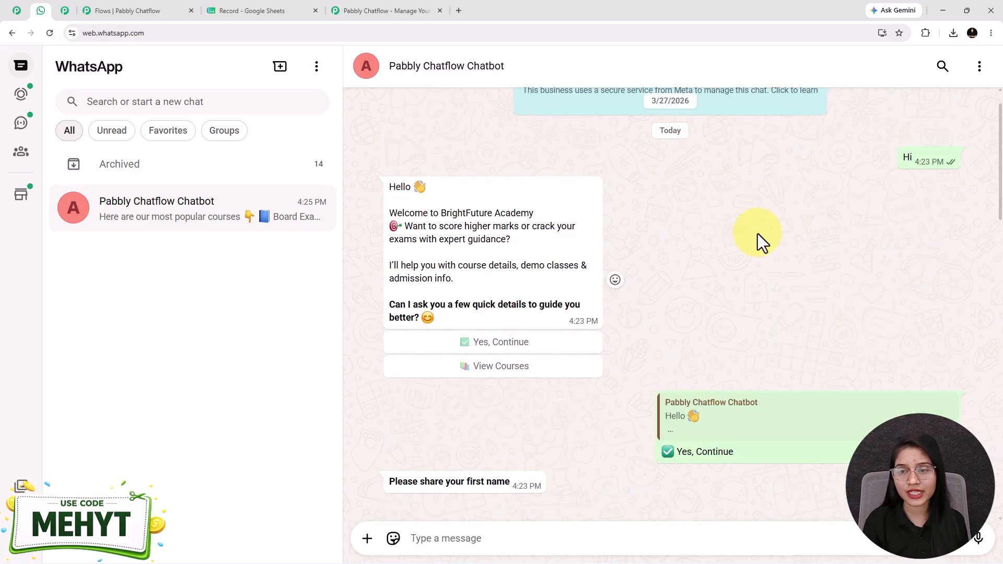
{"action": "left_click_drag", "start_coordinate": [905, 201], "coordinate": [916, 200]}
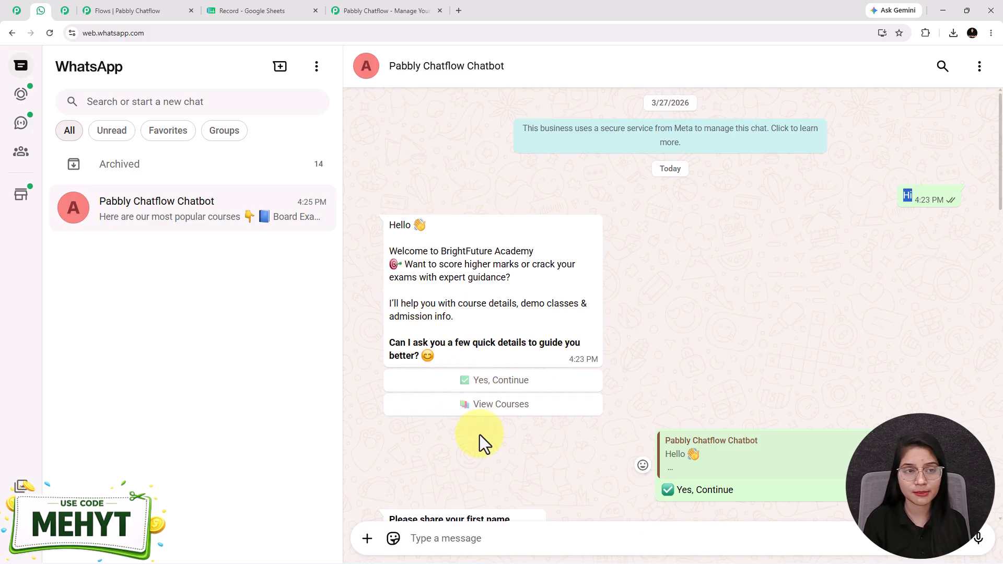
Return to the flow in Pabbly Chatflow and inspect the welcome message and button labels in the first Text Button node.
{"action": "left_click", "coordinate": [154, 10]}
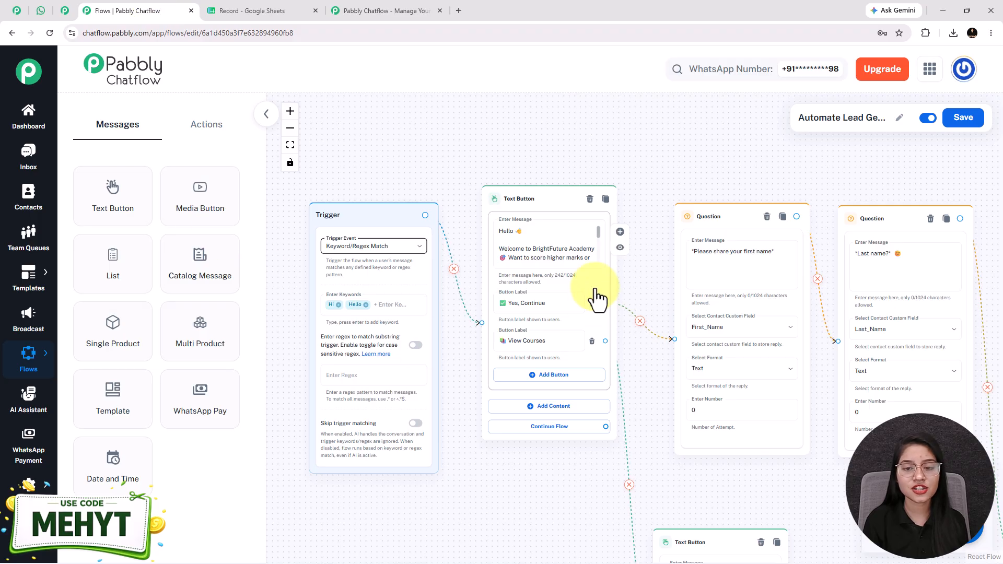
{"action": "scroll", "coordinate": [584, 245], "scroll_direction": "up", "scroll_amount": 2}
{"action": "double_click", "coordinate": [567, 250]}
{"action": "left_click", "coordinate": [528, 253]}
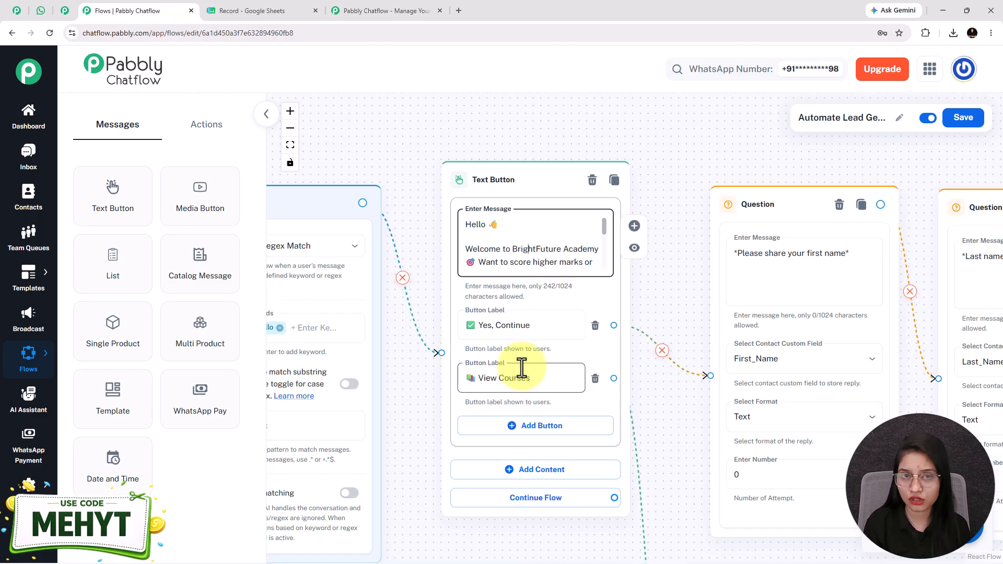
Move the Trigger node away from the welcome node and add a new Text Button node in the gap between them.
{"action": "left_click_drag", "start_coordinate": [493, 279], "coordinate": [565, 280]}
{"action": "left_click_drag", "start_coordinate": [372, 214], "coordinate": [266, 224]}
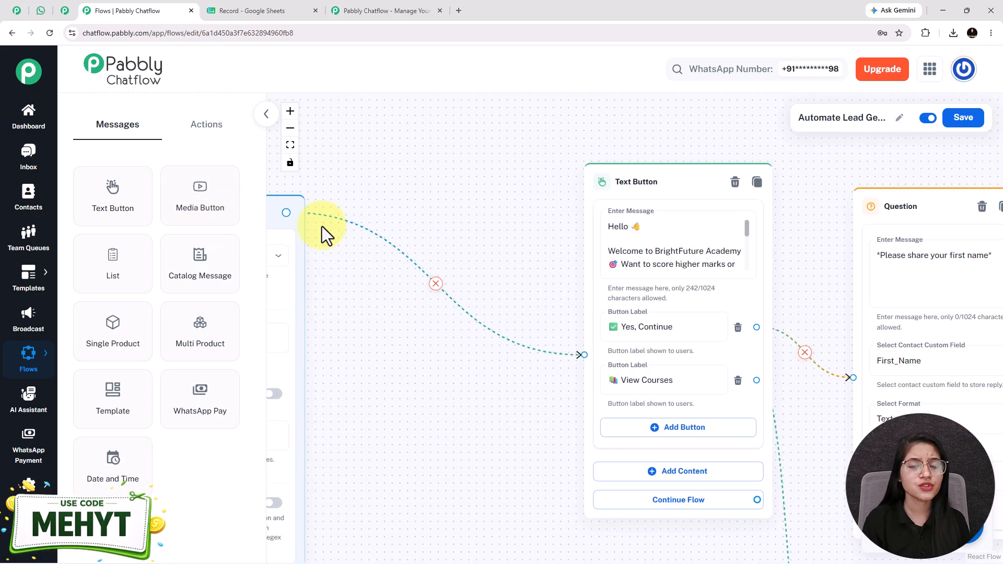
{"action": "left_click", "coordinate": [112, 197]}
{"action": "left_click_drag", "start_coordinate": [551, 329], "coordinate": [424, 189]}
Copy the full welcome message from the existing Text Button node into the new node's message.
{"action": "left_click", "coordinate": [658, 262]}
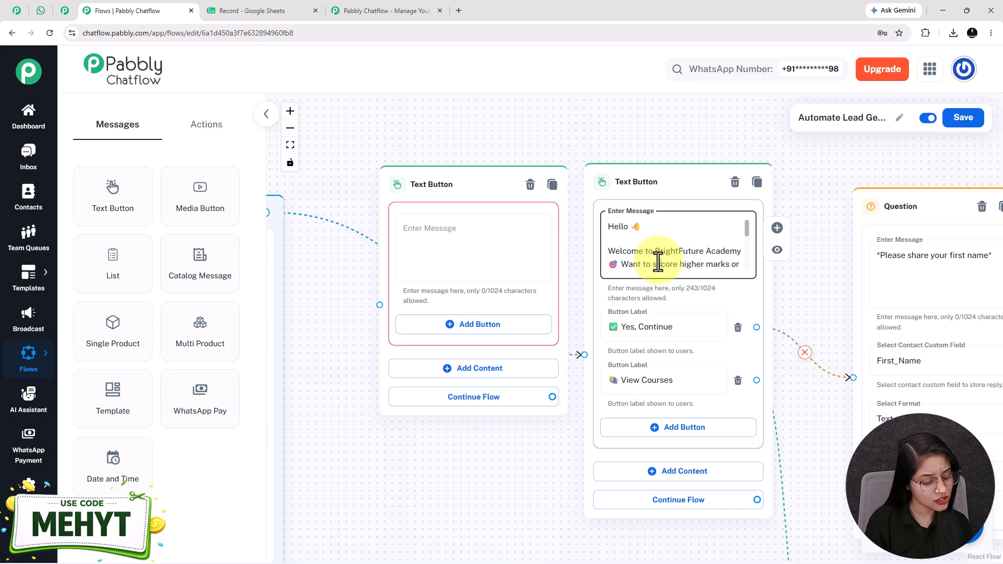
{"action": "key", "text": "ctrl+a"}
{"action": "key", "text": "ctrl+c"}
{"action": "left_click", "coordinate": [448, 253]}
{"action": "key", "text": "ctrl+v"}
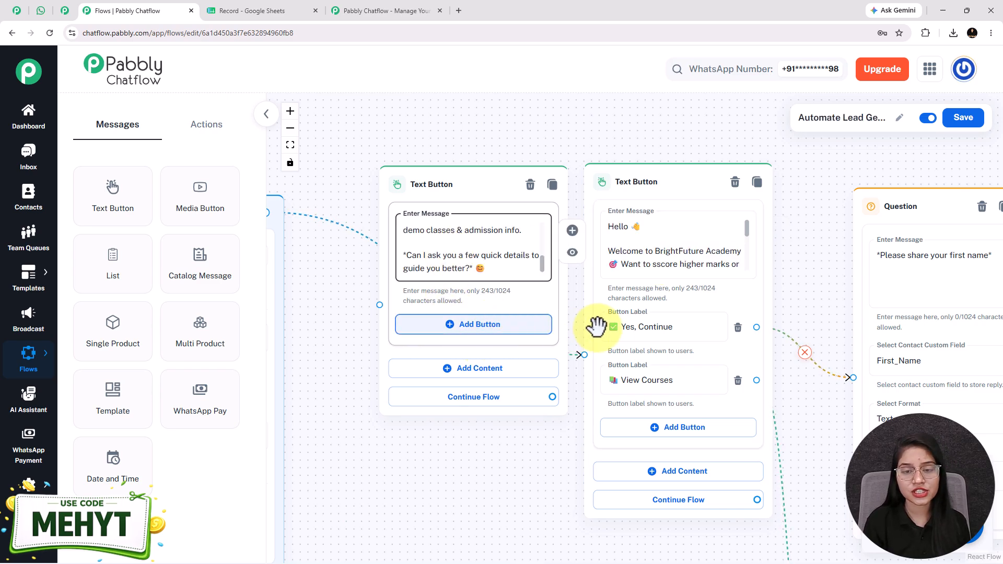
View the button name and type settings for a new button on the added Text Button node, then close them without saving.
{"action": "left_click", "coordinate": [525, 329]}
{"action": "left_click", "coordinate": [357, 272]}
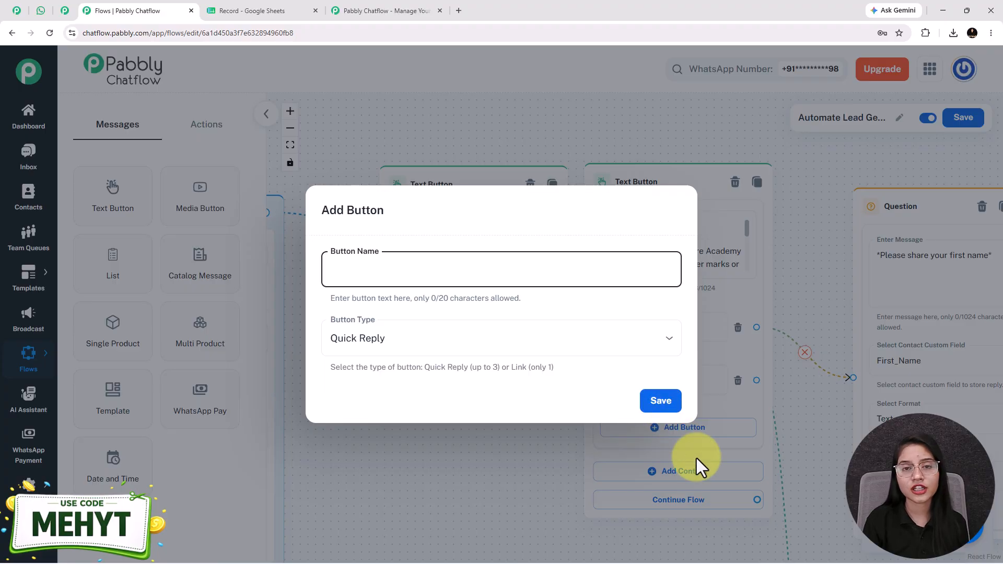
{"action": "left_click", "coordinate": [488, 516]}
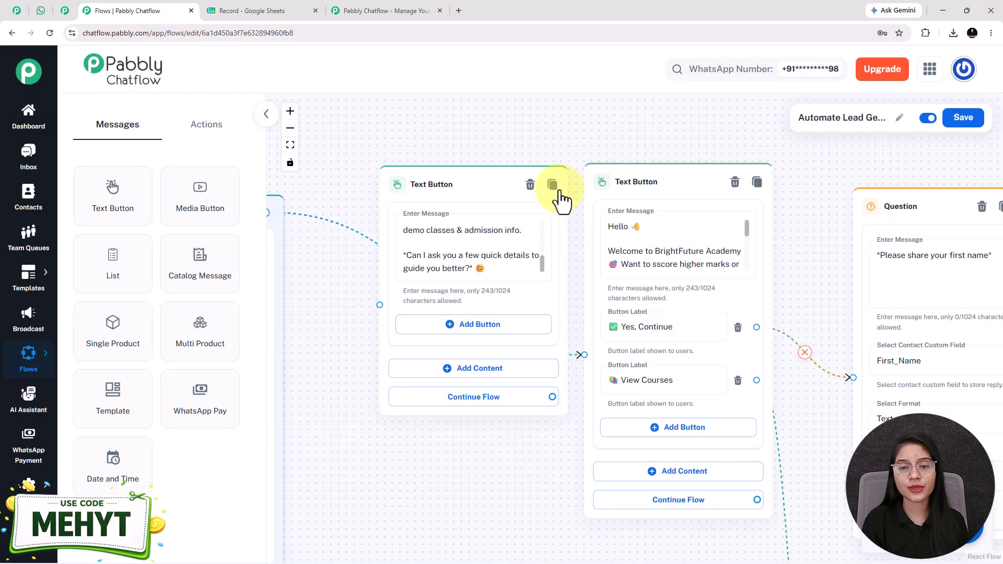
Delete the newly added Text Button node from the flow.
{"action": "left_click_drag", "start_coordinate": [407, 149], "coordinate": [324, 167]}
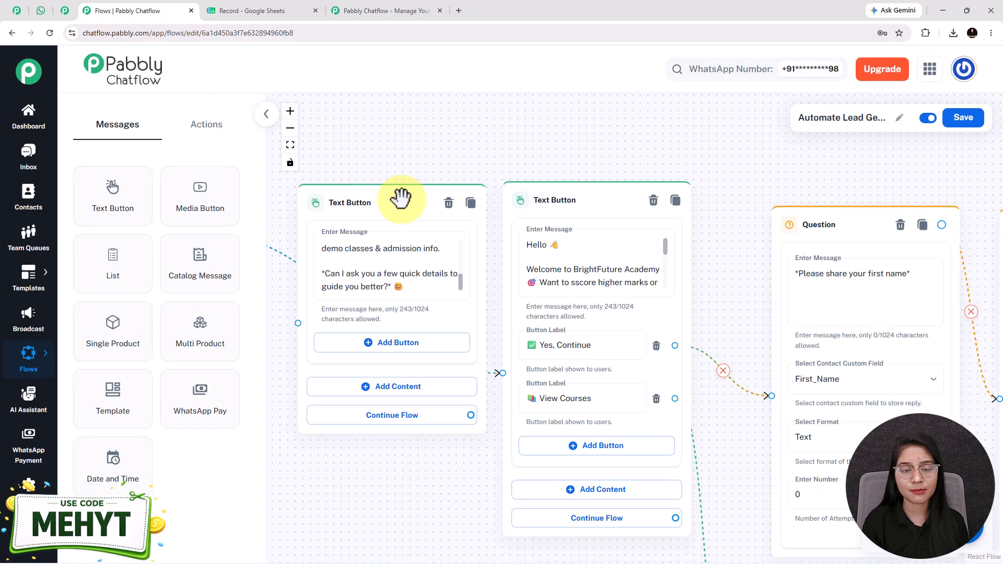
{"action": "left_click_drag", "start_coordinate": [460, 216], "coordinate": [441, 271]}
{"action": "left_click", "coordinate": [430, 259]}
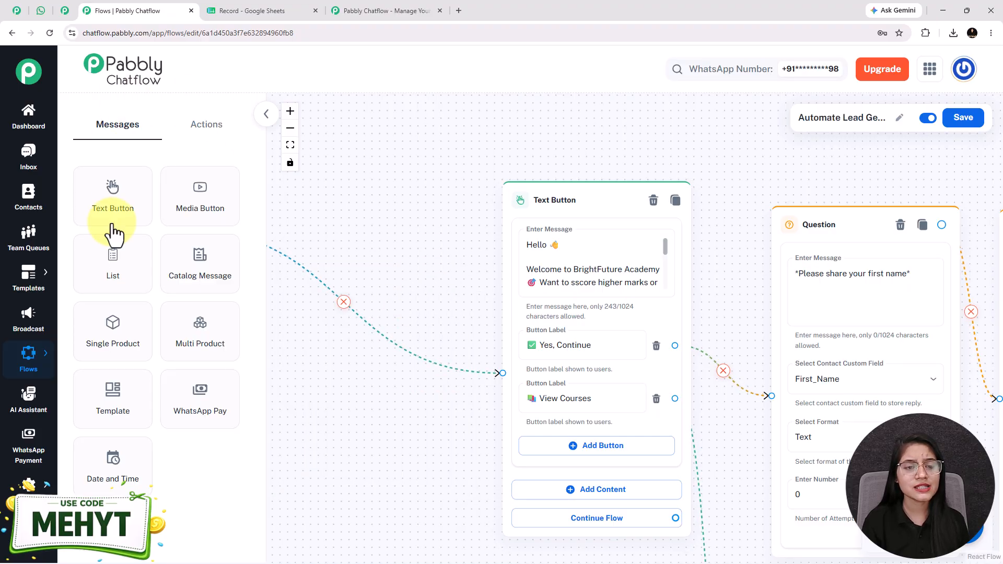
Look over the available action nodes, then return to the message nodes.
{"action": "left_click", "coordinate": [207, 141]}
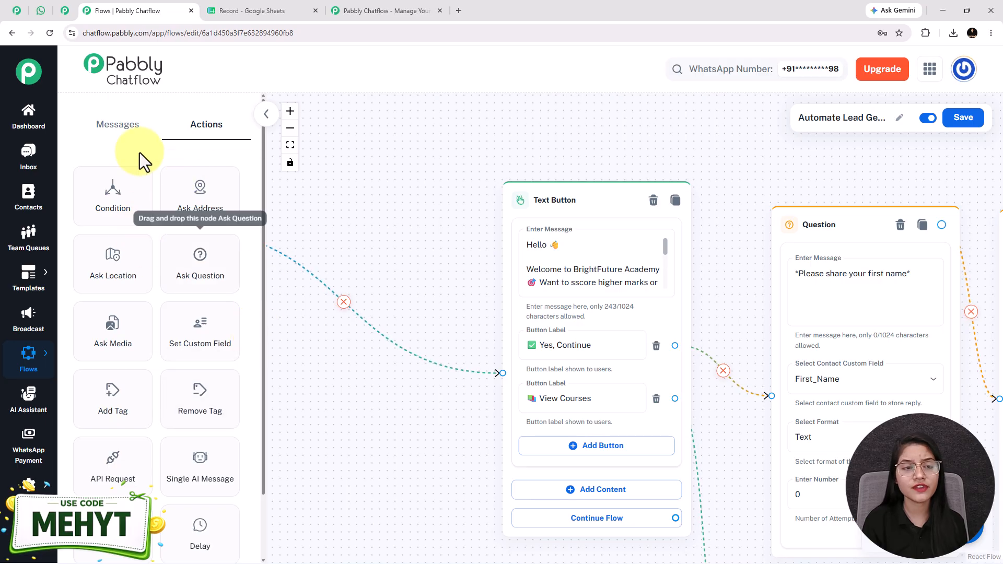
{"action": "left_click", "coordinate": [117, 125]}
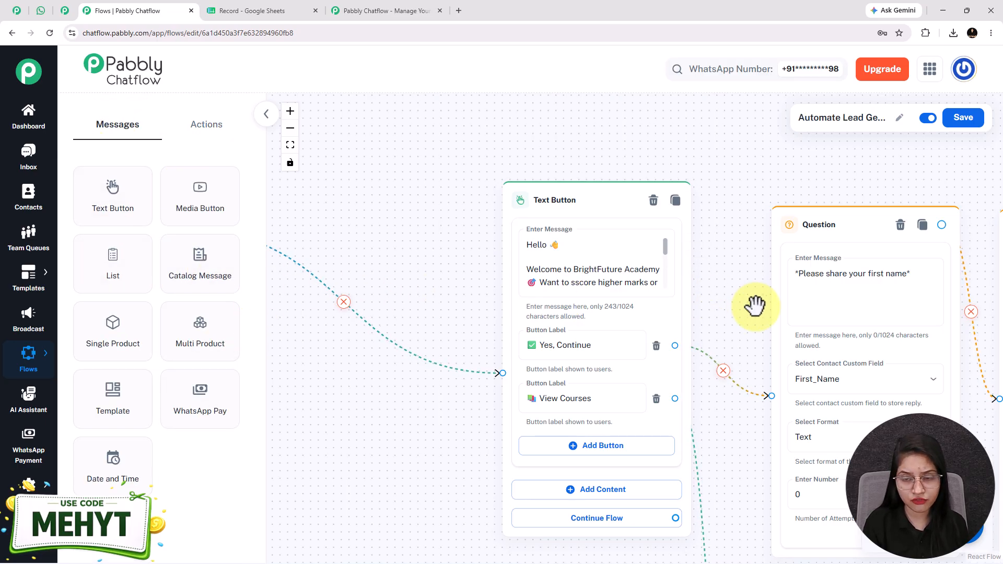
Add an Ask Question node to the flow between the welcome Text Button node and the first-name Question node.
{"action": "left_click_drag", "start_coordinate": [758, 305], "coordinate": [624, 223]}
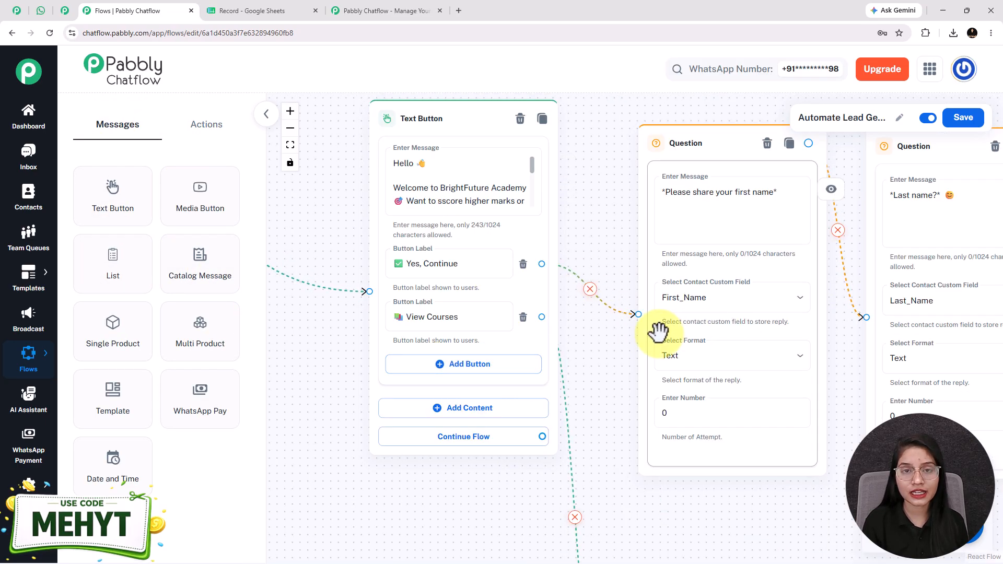
{"action": "left_click_drag", "start_coordinate": [623, 350], "coordinate": [536, 374]}
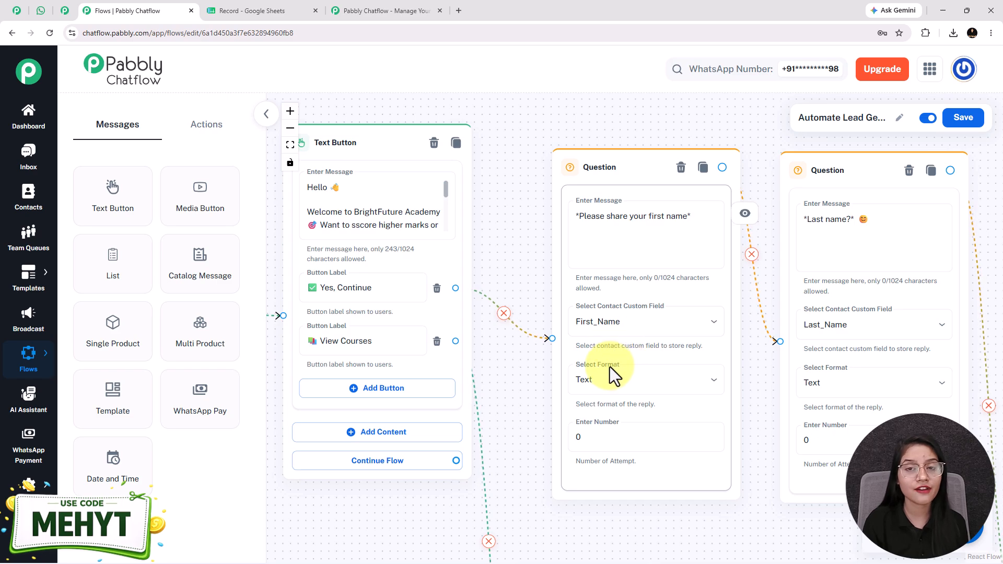
{"action": "left_click_drag", "start_coordinate": [426, 150], "coordinate": [387, 150]}
{"action": "left_click_drag", "start_coordinate": [497, 390], "coordinate": [513, 364]}
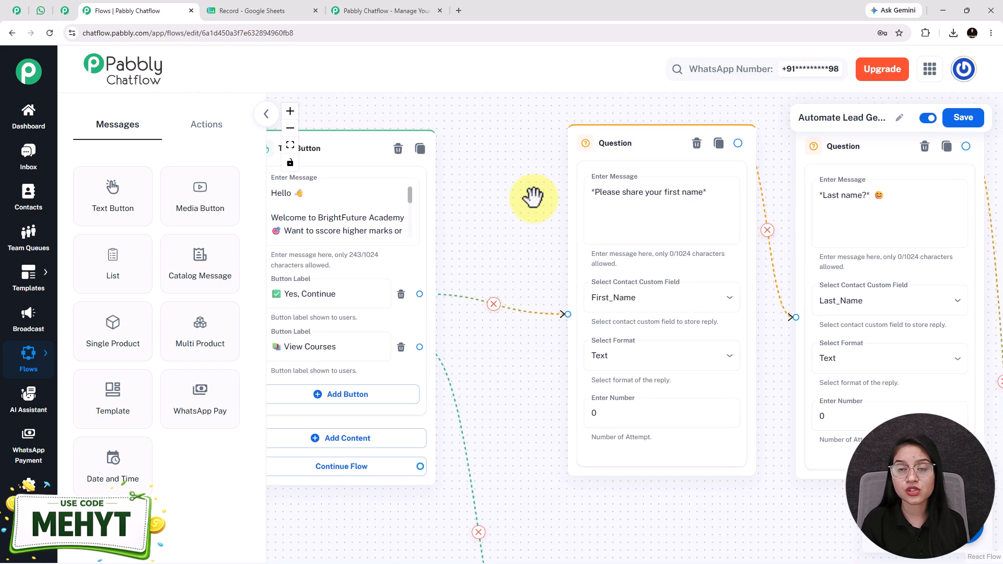
{"action": "left_click", "coordinate": [196, 129]}
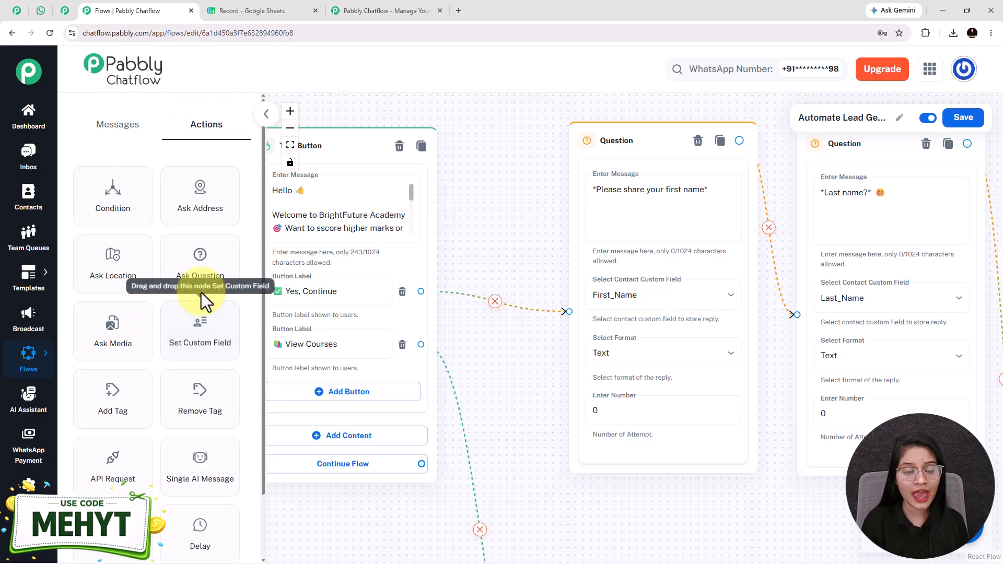
{"action": "left_click_drag", "start_coordinate": [204, 256], "coordinate": [431, 144]}
Copy the message "*Please share your first name*" from the existing Question node into the added Question node.
{"action": "key", "text": "ctrl+a"}
{"action": "key", "text": "ctrl+c"}
{"action": "left_click", "coordinate": [499, 202]}
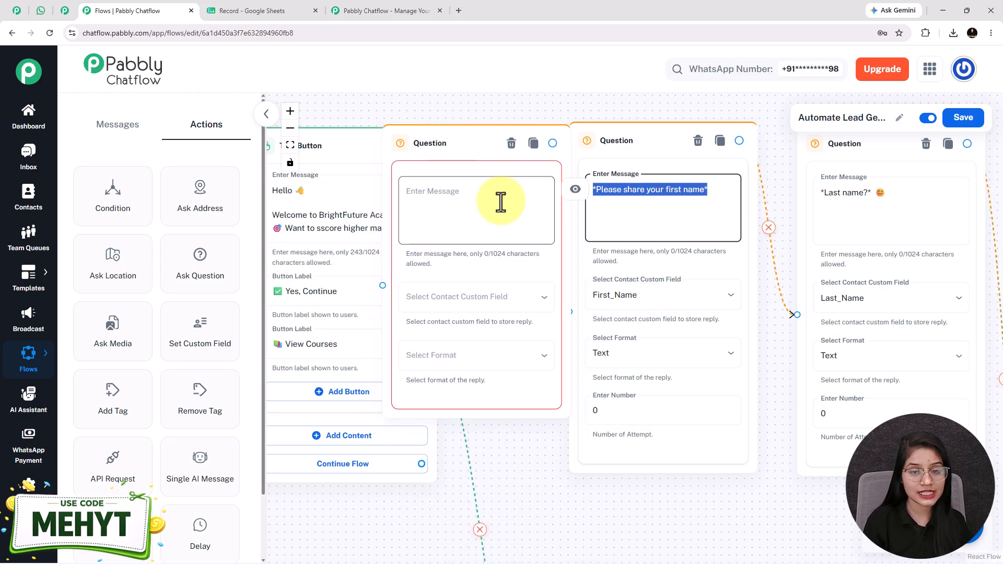
{"action": "key", "text": "ctrl+v"}
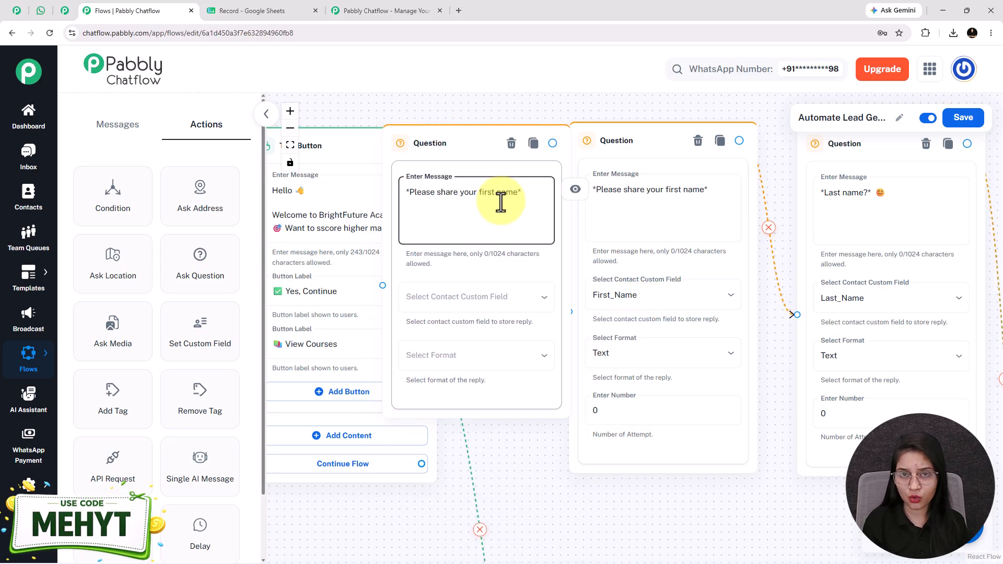
Store the added question's reply in the First_Name contact custom field and set its format to Text.
{"action": "left_click", "coordinate": [469, 306]}
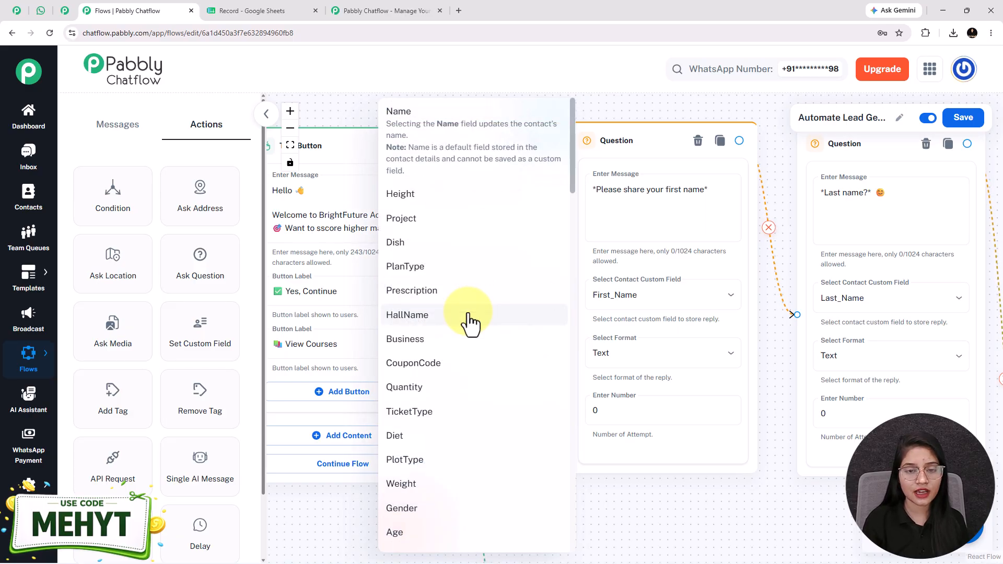
{"action": "scroll", "coordinate": [469, 321], "scroll_direction": "down", "scroll_amount": 15}
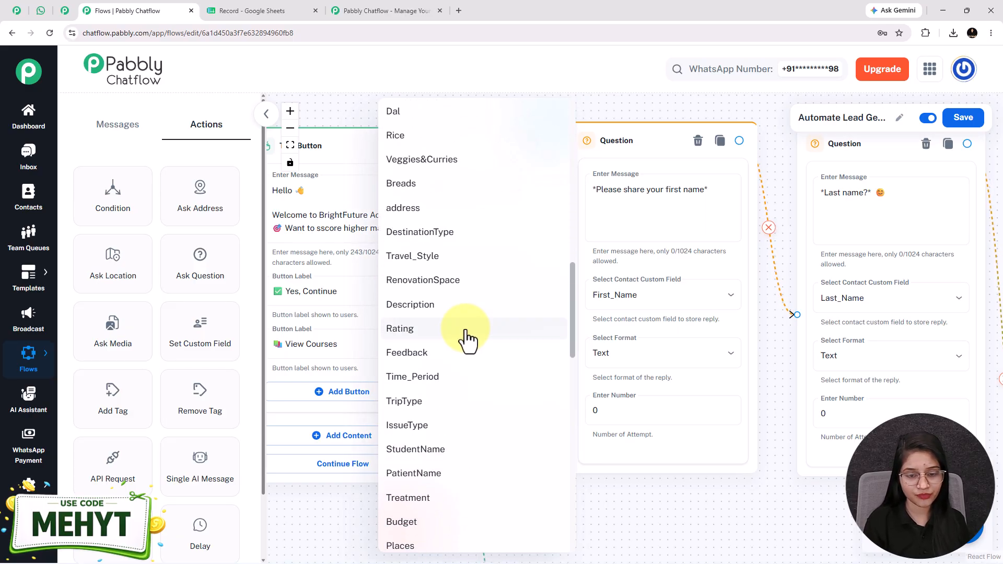
{"action": "scroll", "coordinate": [463, 340], "scroll_direction": "down", "scroll_amount": 10}
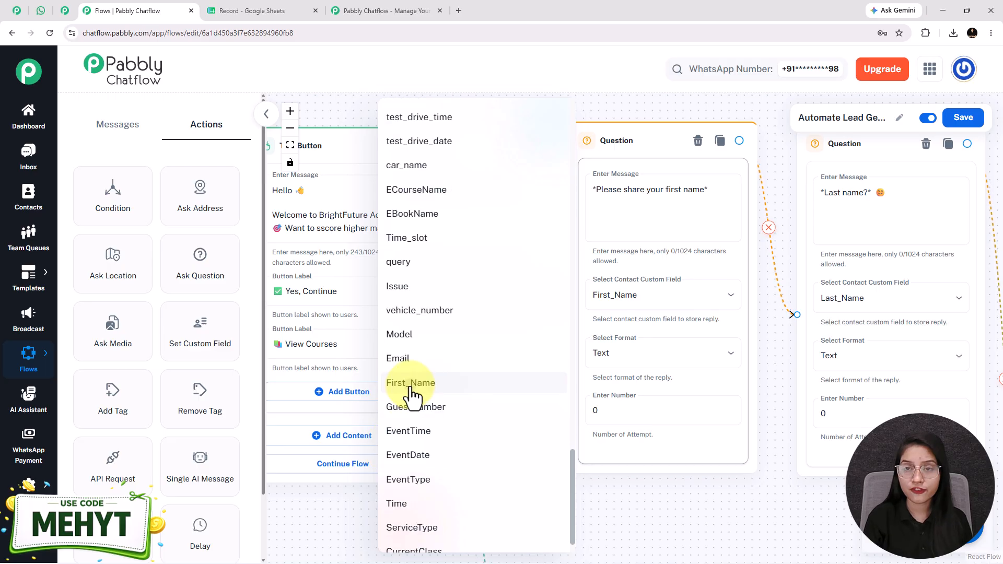
{"action": "left_click", "coordinate": [419, 386]}
{"action": "left_click", "coordinate": [439, 364]}
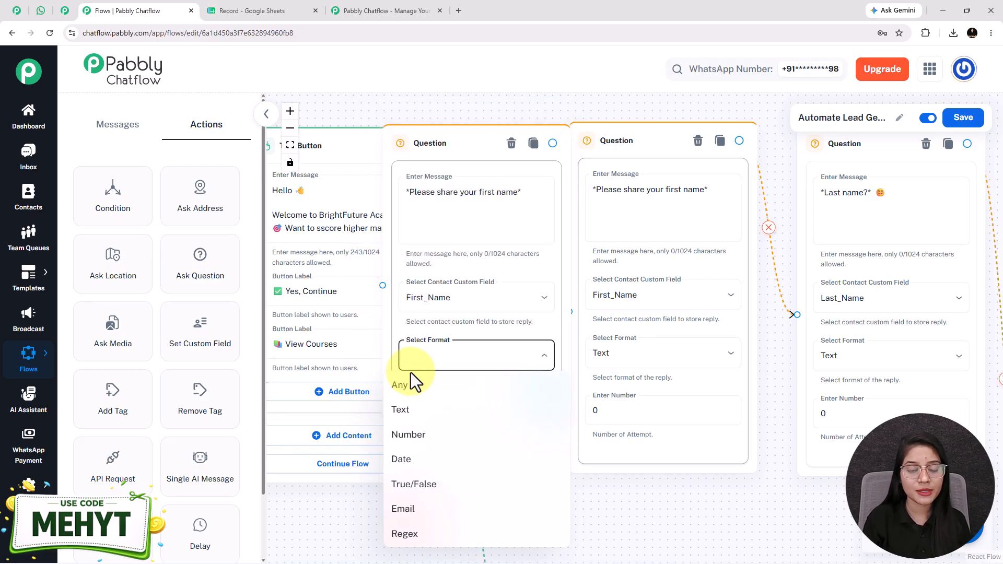
{"action": "left_click", "coordinate": [414, 413]}
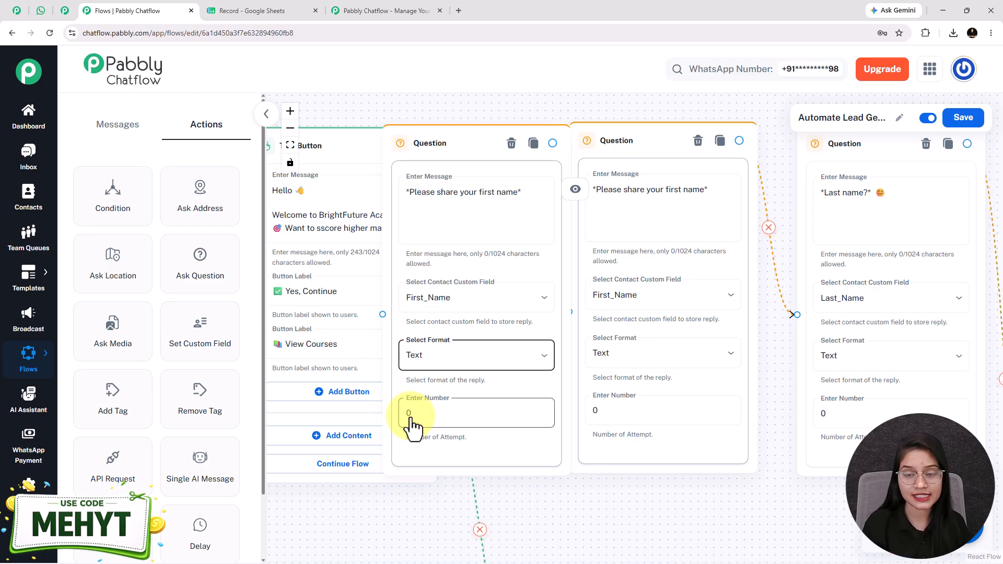
{"action": "left_click", "coordinate": [428, 414]}
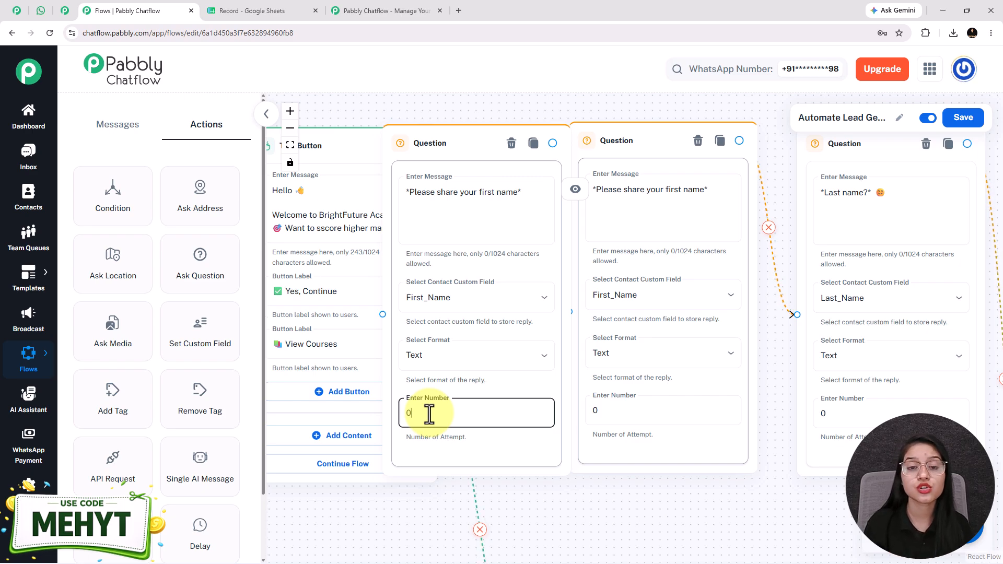
Review the custom field and reply format options of the added Question node, keeping First_Name and Text.
{"action": "scroll", "coordinate": [429, 414], "scroll_direction": "up", "scroll_amount": 2}
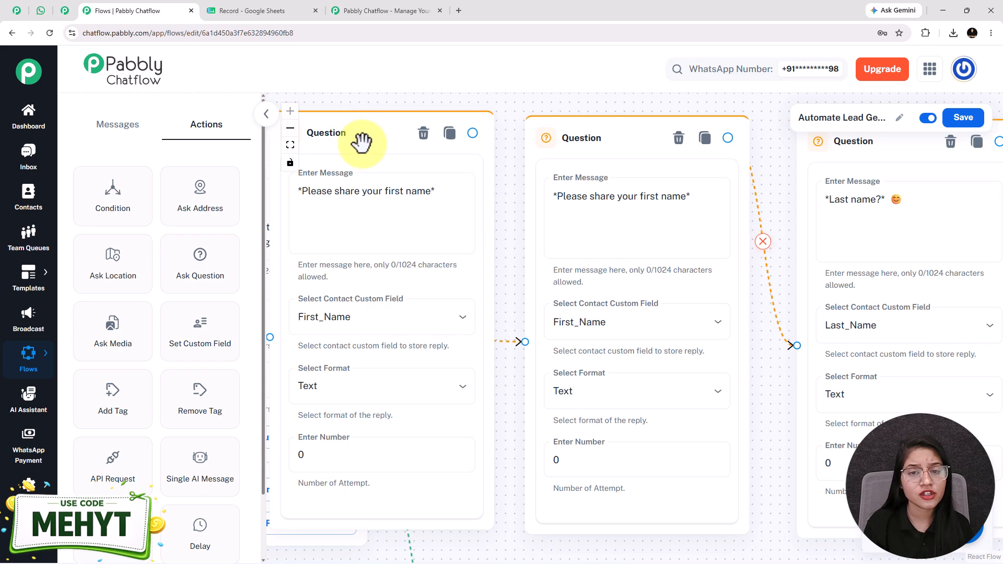
{"action": "left_click_drag", "start_coordinate": [362, 141], "coordinate": [378, 149]}
{"action": "left_click_drag", "start_coordinate": [755, 372], "coordinate": [780, 373]}
{"action": "left_click", "coordinate": [432, 323]}
{"action": "left_click", "coordinate": [432, 348]}
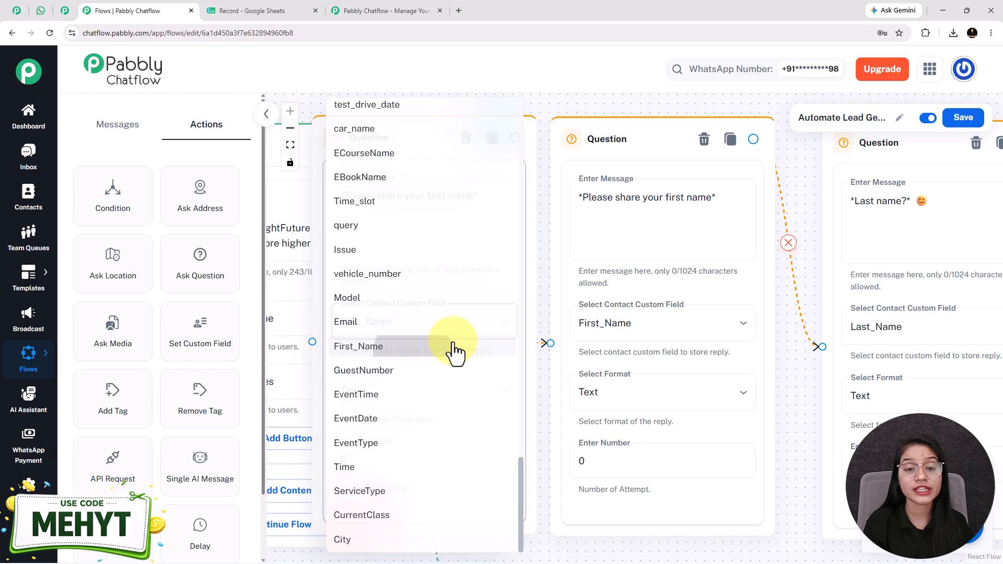
{"action": "left_click", "coordinate": [368, 391]}
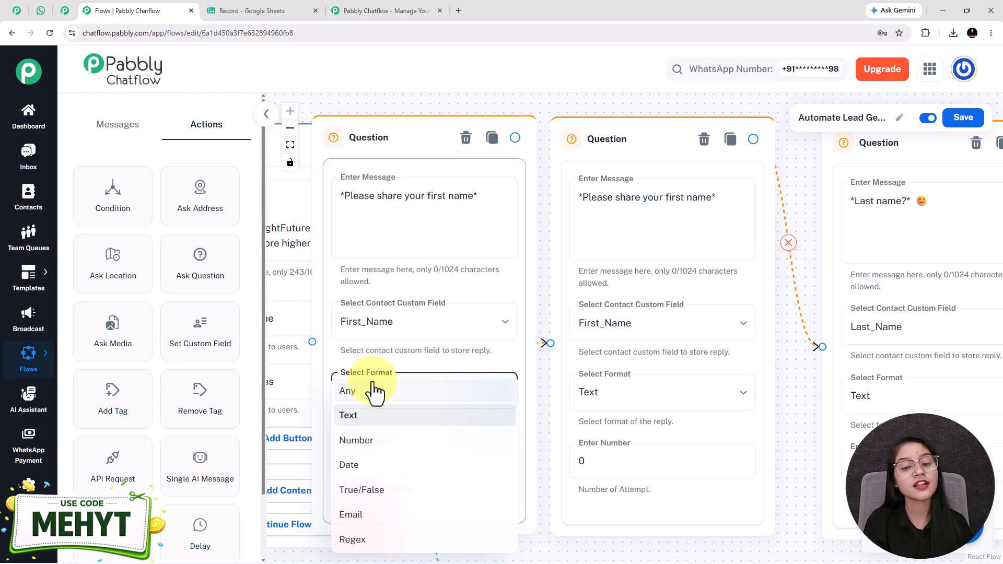
{"action": "left_click", "coordinate": [350, 416]}
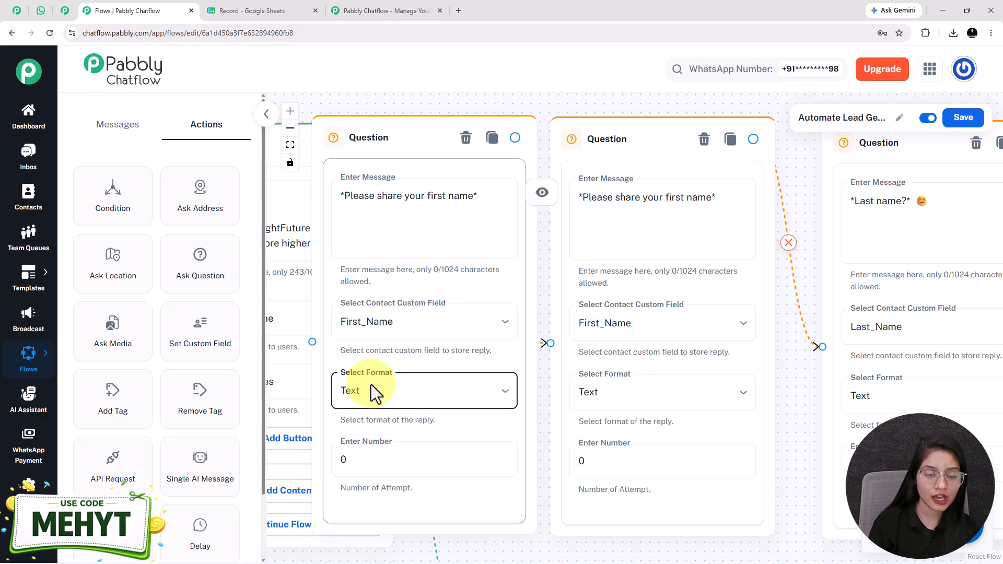
Set the added question's number of attempts to 1 and open its validation error message for entry.
{"action": "left_click", "coordinate": [380, 458]}
{"action": "type", "text": "1"}
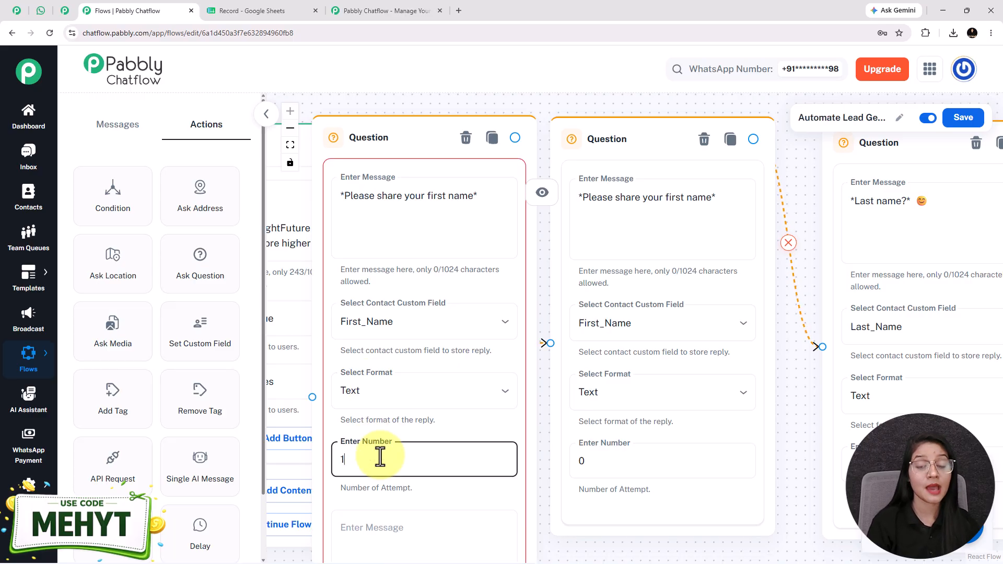
{"action": "scroll", "coordinate": [428, 457], "scroll_direction": "down", "scroll_amount": 1}
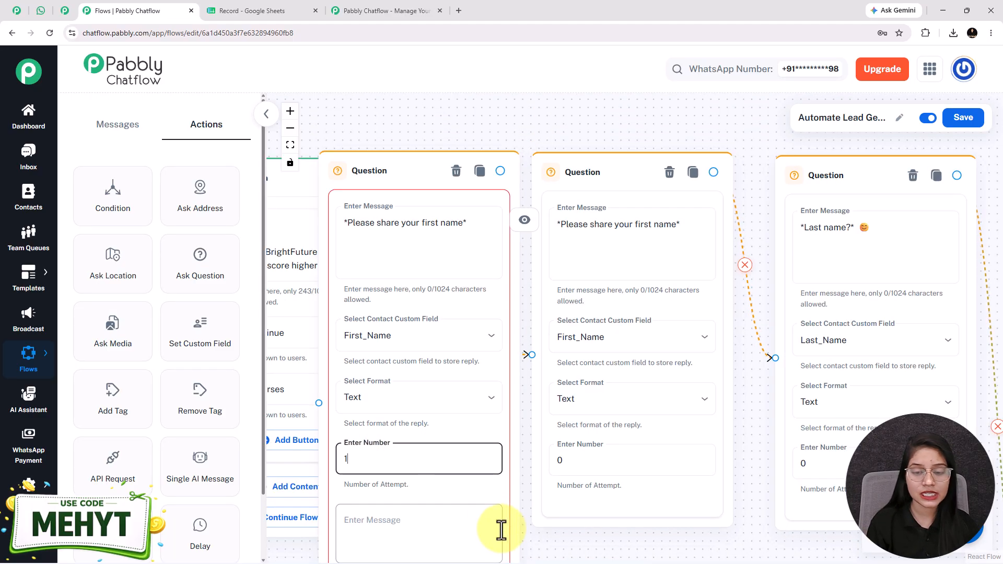
{"action": "left_click_drag", "start_coordinate": [604, 523], "coordinate": [611, 421]}
{"action": "left_click", "coordinate": [372, 433]}
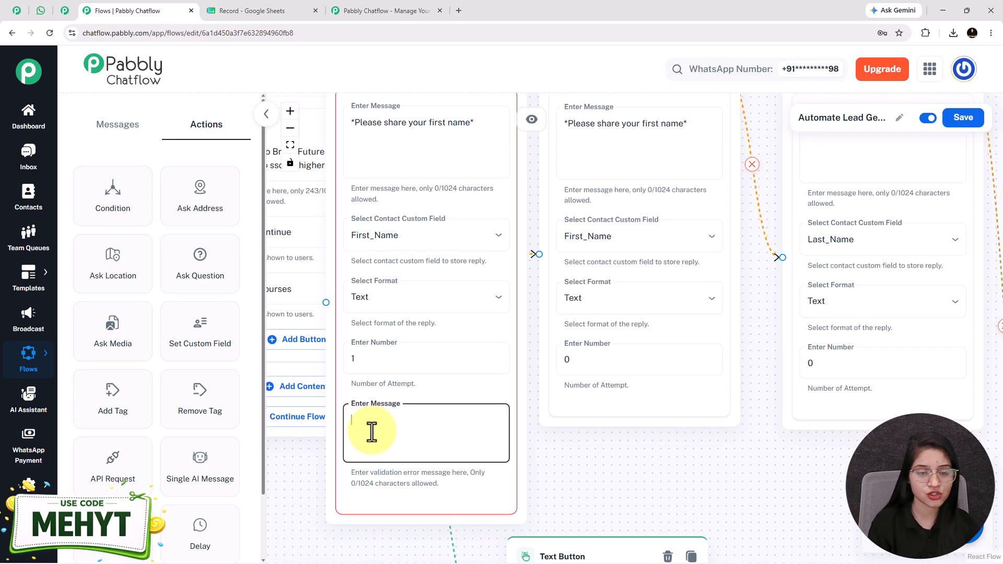
Reset the added question's number of attempts to 0 and delete that Question node from the flow.
{"action": "left_click", "coordinate": [368, 369]}
{"action": "key", "text": "BackSpace"}
{"action": "type", "text": "0"}
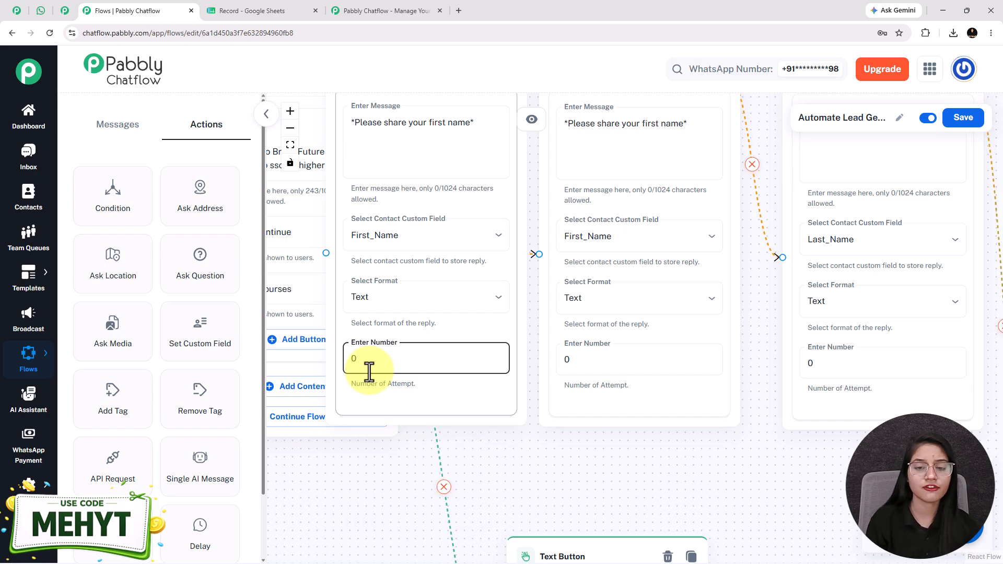
{"action": "scroll", "coordinate": [373, 384], "scroll_direction": "down", "scroll_amount": 1}
{"action": "left_click", "coordinate": [454, 102]}
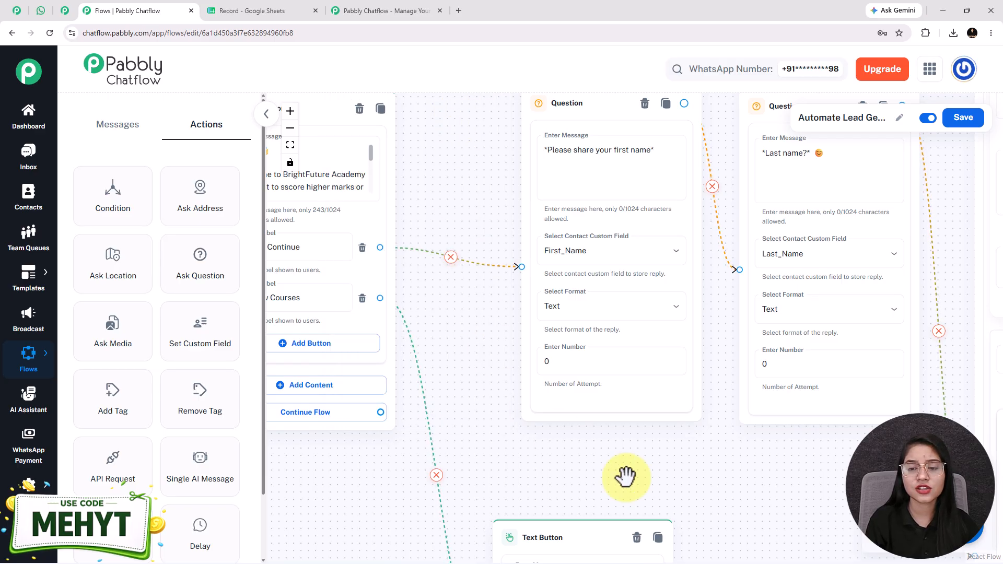
Compare the first-name and last-name questions in the WhatsApp chat with the messages of the two Question nodes in Pabbly Chatflow.
{"action": "left_click_drag", "start_coordinate": [723, 470], "coordinate": [549, 504]}
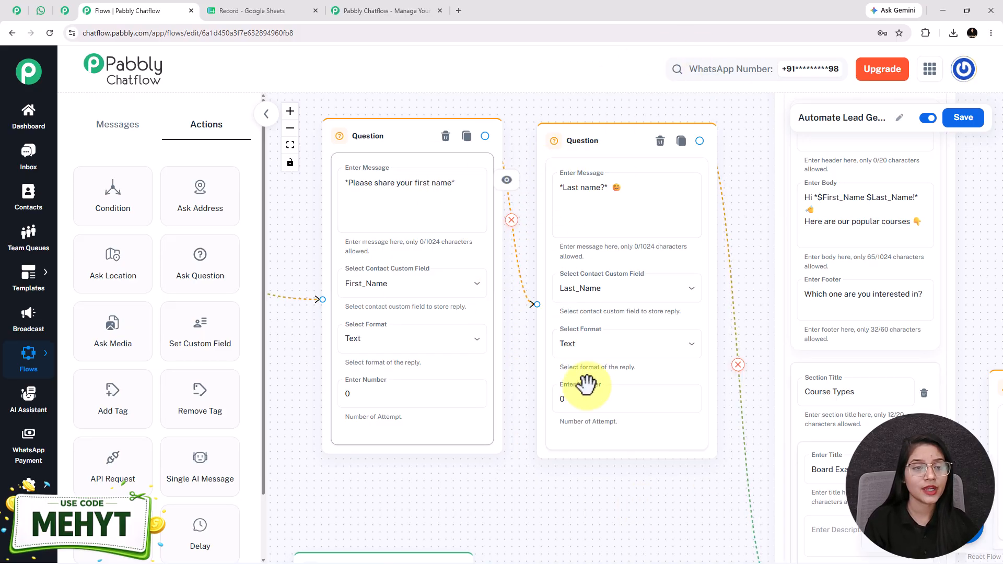
{"action": "left_click", "coordinate": [40, 10]}
{"action": "scroll", "coordinate": [523, 365], "scroll_direction": "down", "scroll_amount": 4}
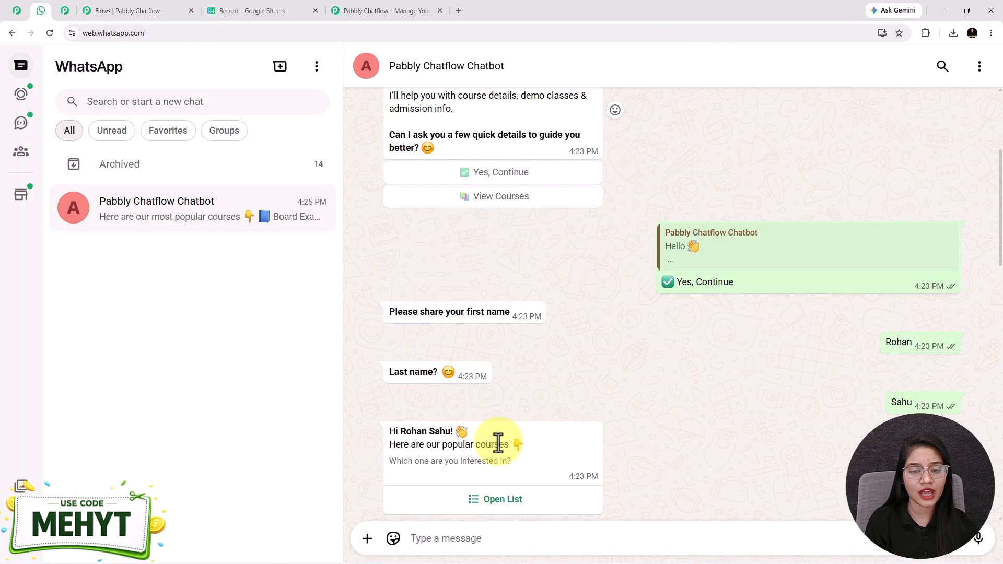
{"action": "scroll", "coordinate": [392, 298], "scroll_direction": "down", "scroll_amount": 1}
{"action": "left_click_drag", "start_coordinate": [460, 315], "coordinate": [388, 321]}
{"action": "left_click", "coordinate": [388, 320]}
{"action": "left_click", "coordinate": [150, 12]}
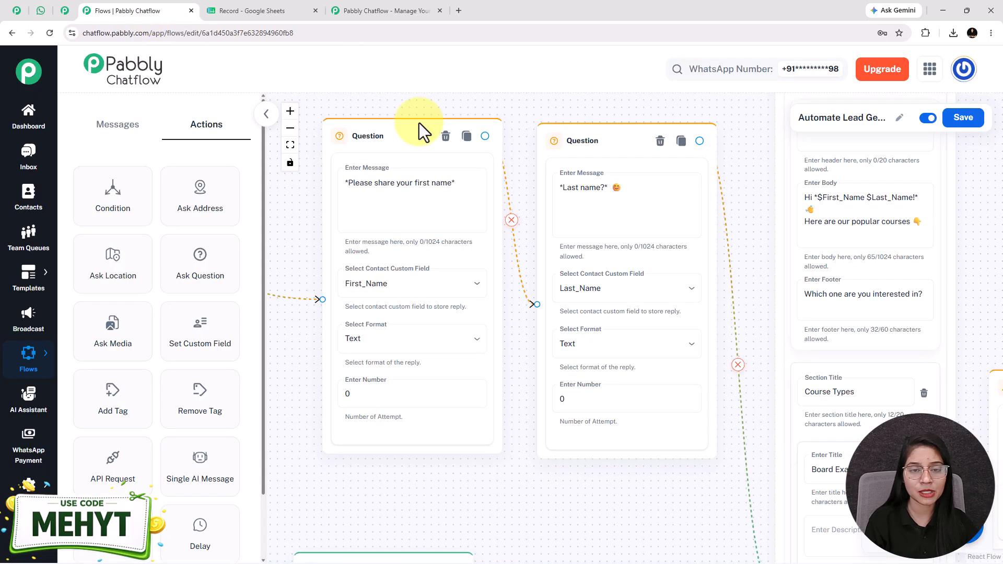
{"action": "left_click", "coordinate": [425, 186]}
{"action": "triple_click", "coordinate": [586, 190]}
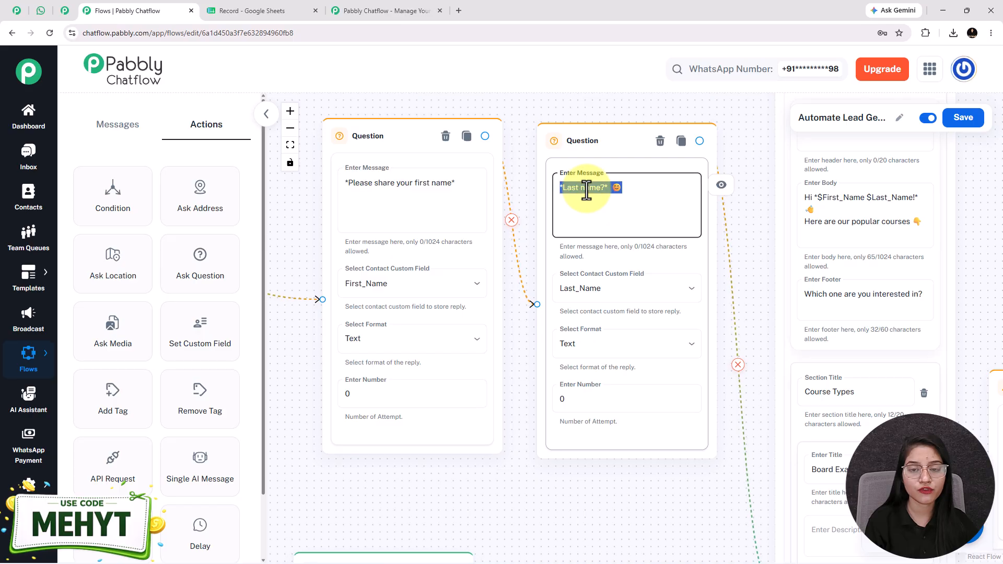
Examine the $First_Name and $Last_Name variables in the body text of the List node.
{"action": "scroll", "coordinate": [587, 190], "scroll_direction": "down", "scroll_amount": 2}
{"action": "left_click_drag", "start_coordinate": [668, 438], "coordinate": [419, 437]}
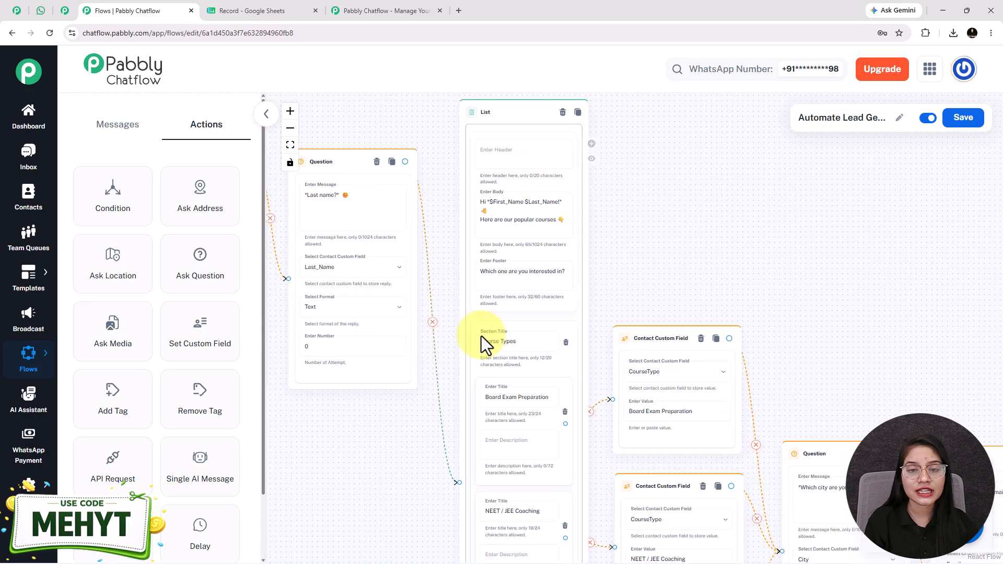
{"action": "scroll", "coordinate": [505, 303], "scroll_direction": "up", "scroll_amount": 3}
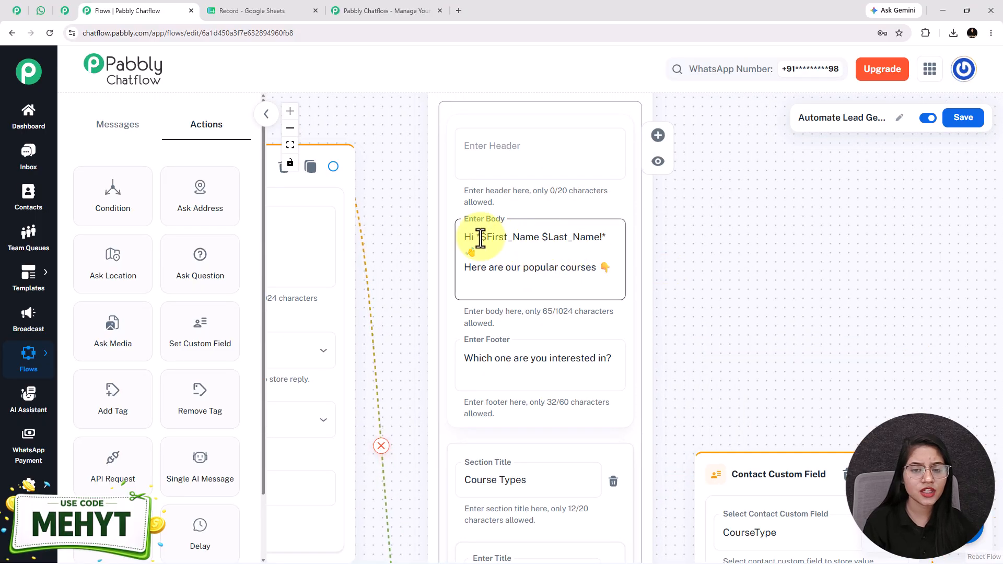
{"action": "double_click", "coordinate": [481, 238]}
{"action": "left_click", "coordinate": [520, 241]}
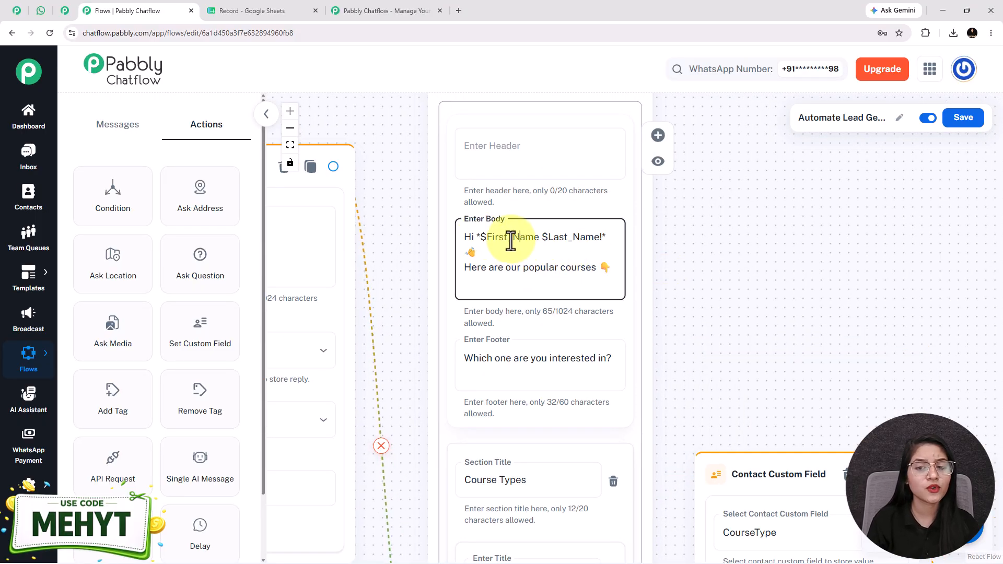
{"action": "double_click", "coordinate": [510, 241]}
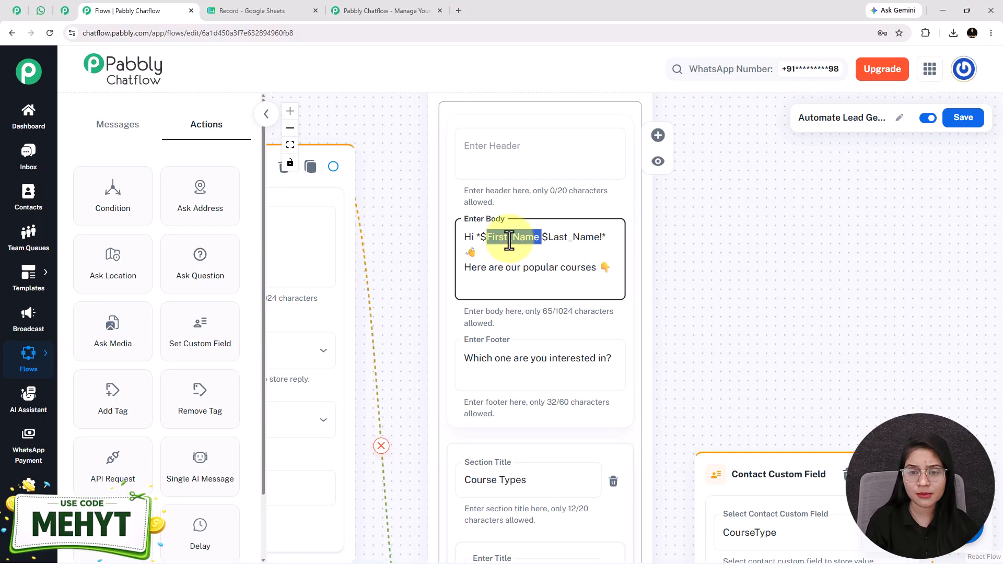
{"action": "double_click", "coordinate": [569, 242]}
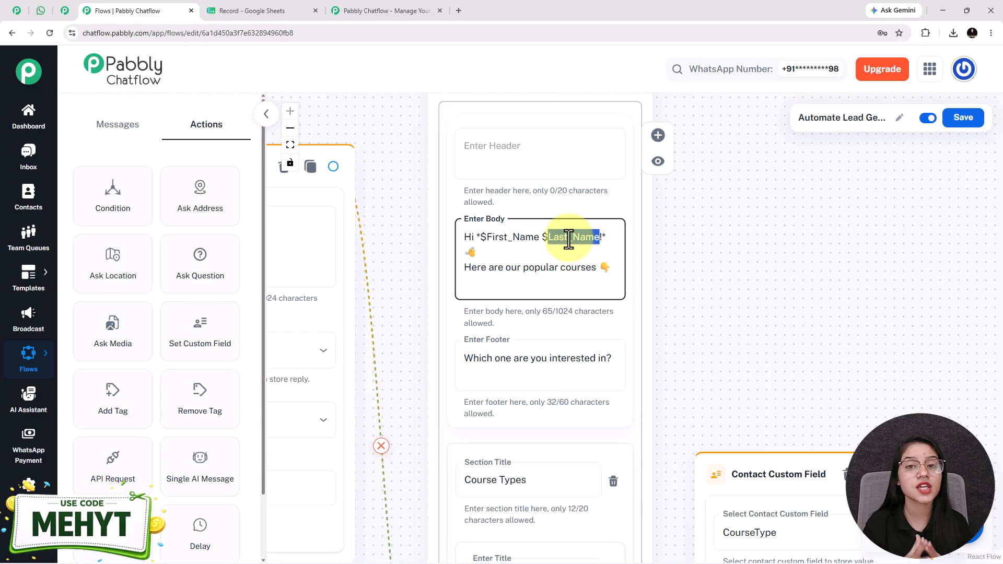
Switch to WhatsApp to check the name replies and the personalized course greeting in the chat, and return to the Pabbly Chatflow flow.
{"action": "left_click", "coordinate": [40, 11]}
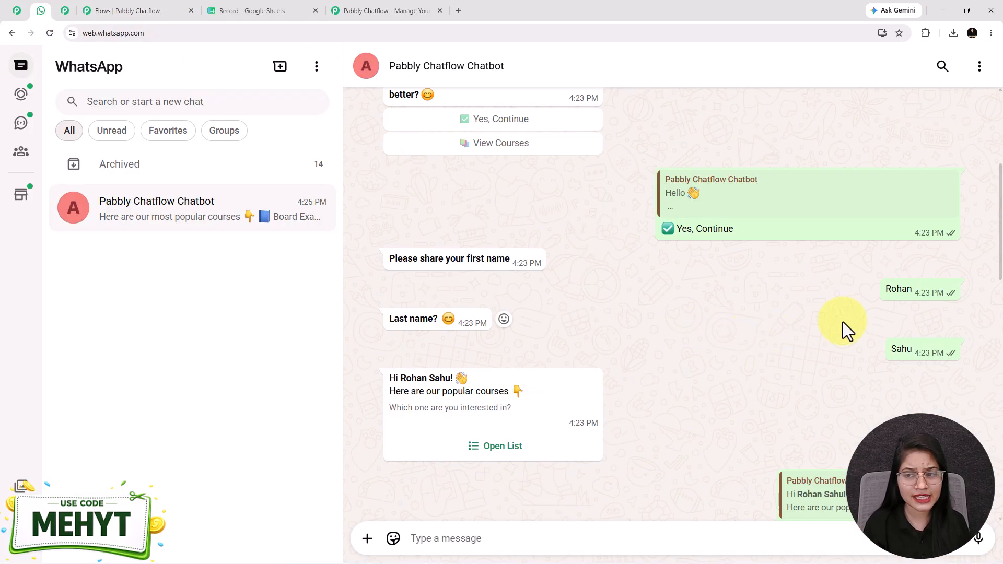
{"action": "scroll", "coordinate": [837, 323], "scroll_direction": "down", "scroll_amount": 1}
{"action": "double_click", "coordinate": [894, 240]}
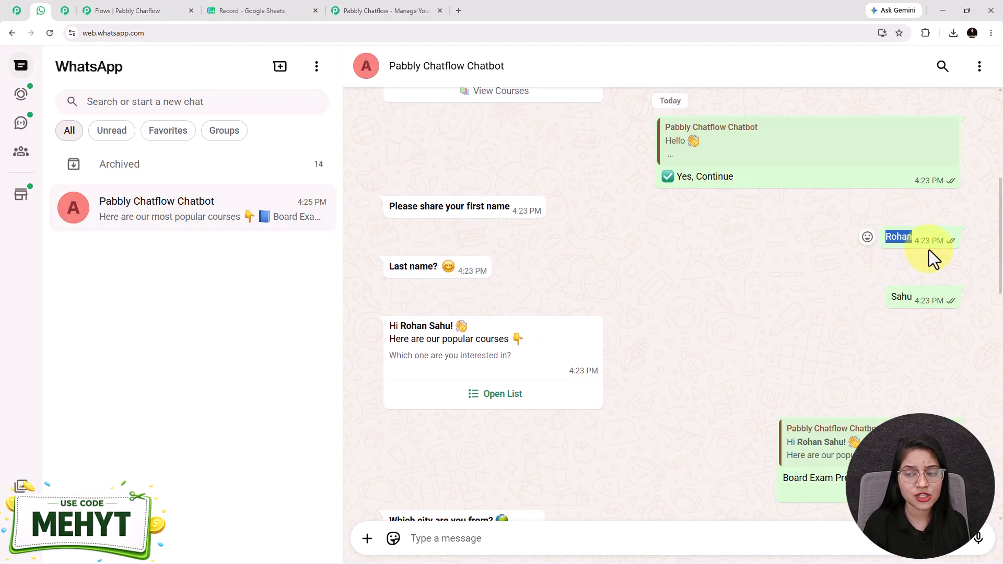
{"action": "double_click", "coordinate": [901, 297]}
{"action": "left_click", "coordinate": [916, 296]}
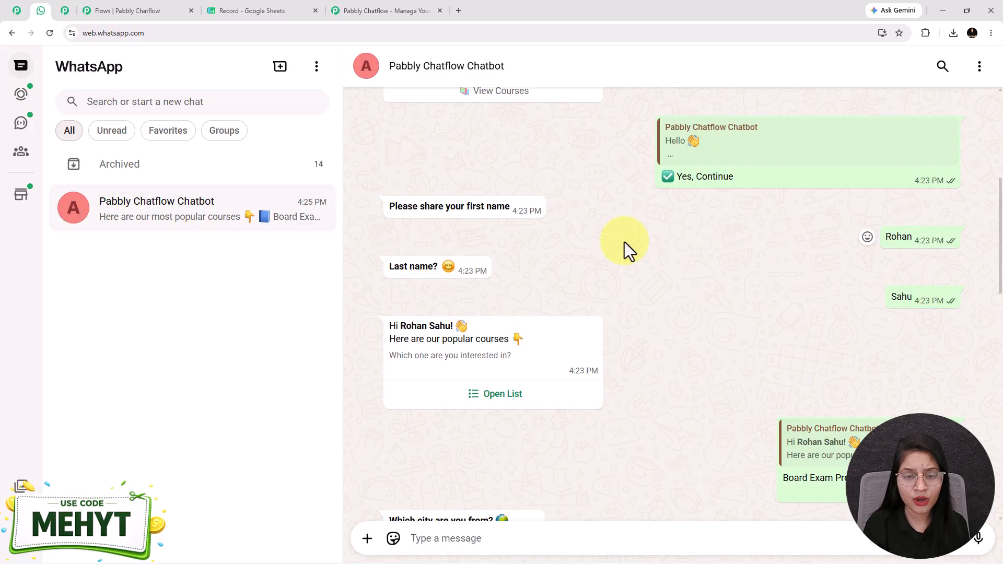
{"action": "scroll", "coordinate": [431, 332], "scroll_direction": "down", "scroll_amount": 1}
{"action": "left_click_drag", "start_coordinate": [401, 274], "coordinate": [482, 286]}
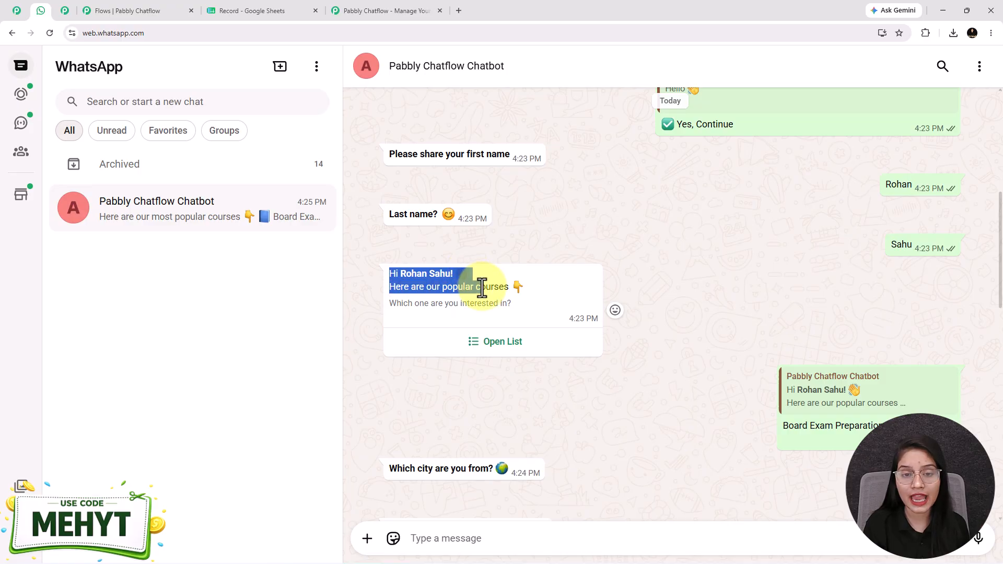
{"action": "left_click", "coordinate": [147, 7]}
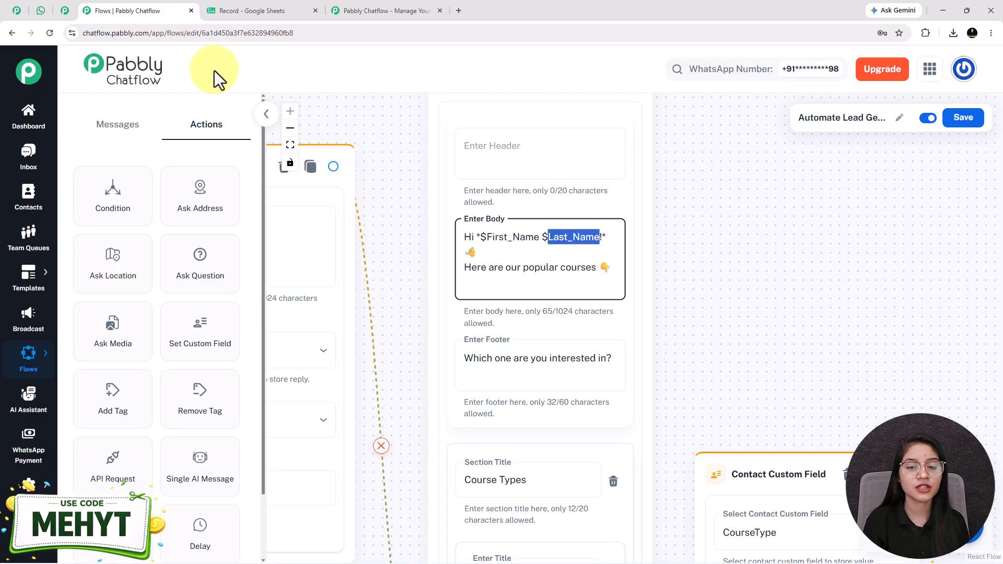
Examine the First_Name and Last_Name Question nodes, the $First_Name variable in the List body, and the Contact Custom Fields setting.
{"action": "left_click_drag", "start_coordinate": [373, 481], "coordinate": [777, 329]}
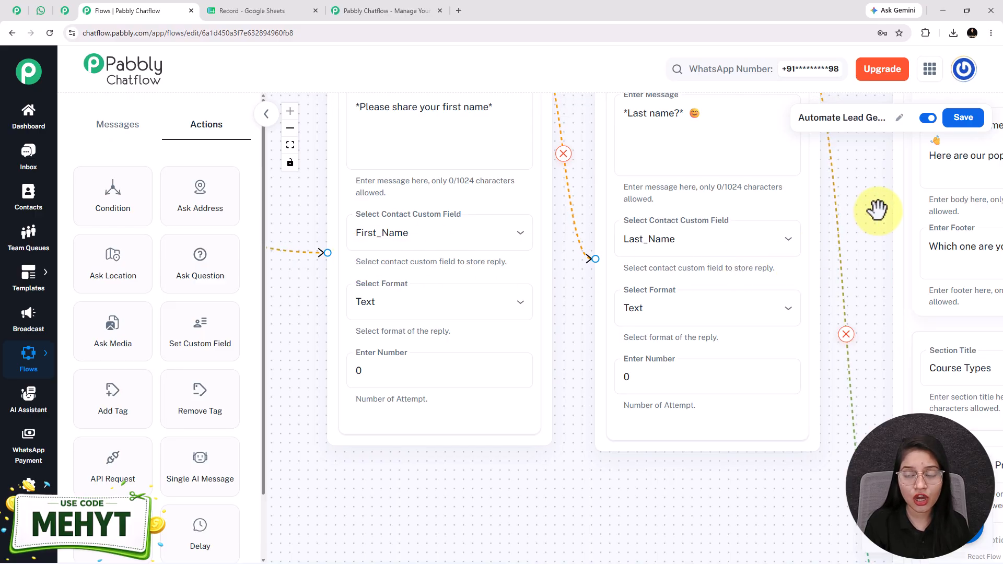
{"action": "left_click_drag", "start_coordinate": [878, 212], "coordinate": [432, 459]}
{"action": "double_click", "coordinate": [486, 377]}
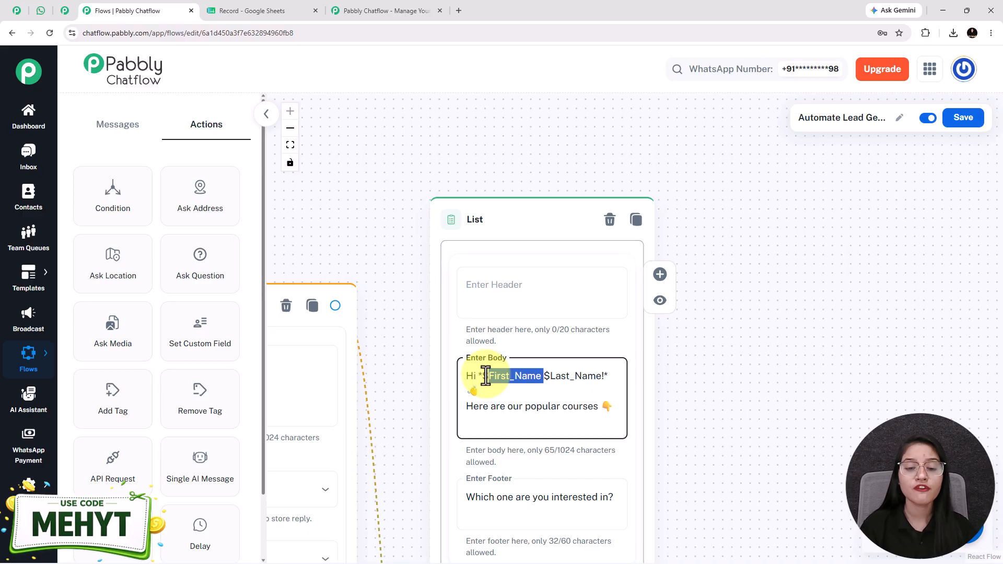
{"action": "left_click", "coordinate": [28, 486]}
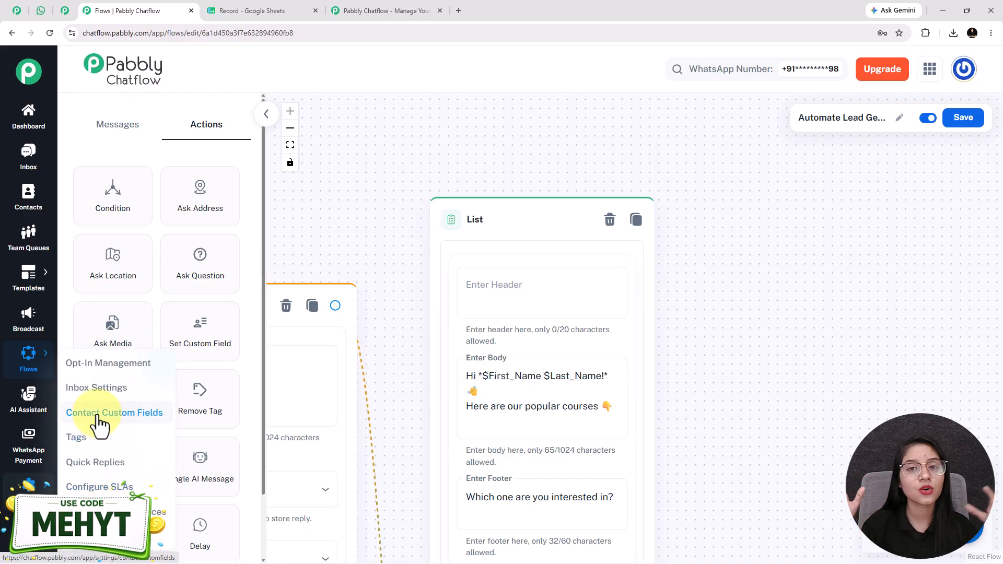
{"action": "left_click", "coordinate": [736, 395]}
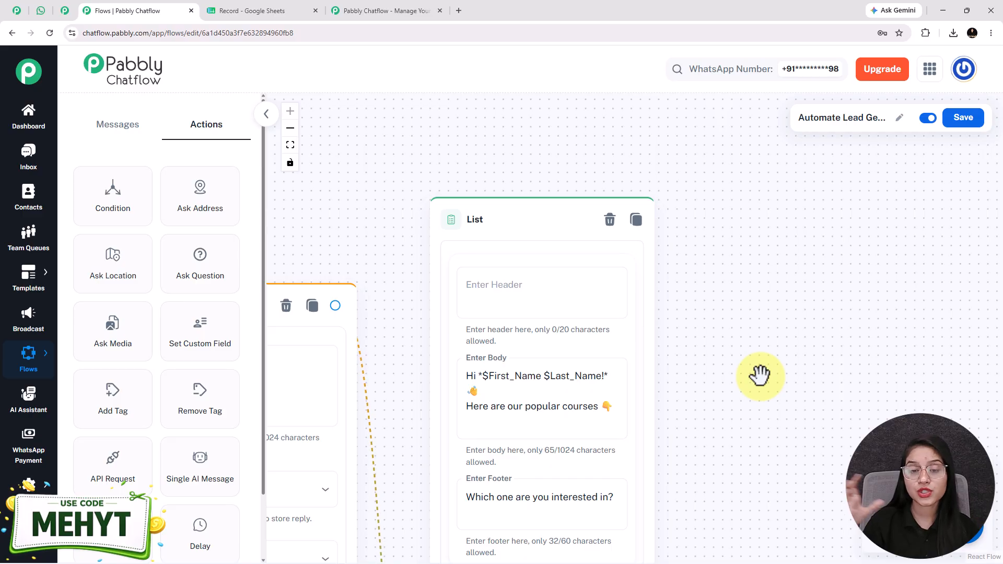
Add a new List message node to the flow beside the existing course List node.
{"action": "scroll", "coordinate": [760, 376], "scroll_direction": "down", "scroll_amount": 3}
{"action": "left_click_drag", "start_coordinate": [764, 387], "coordinate": [549, 311]}
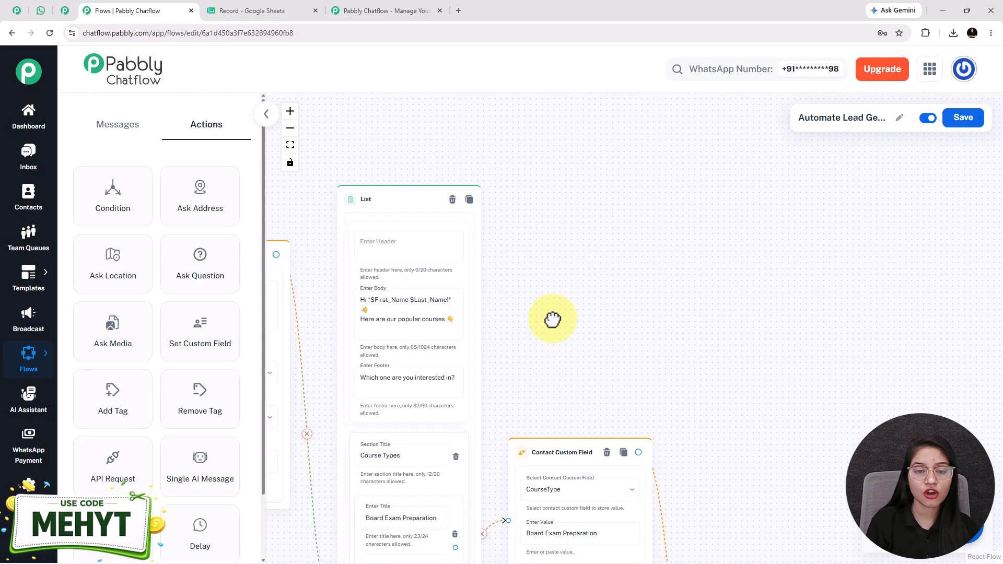
{"action": "left_click", "coordinate": [118, 126]}
{"action": "left_click_drag", "start_coordinate": [107, 253], "coordinate": [567, 246]}
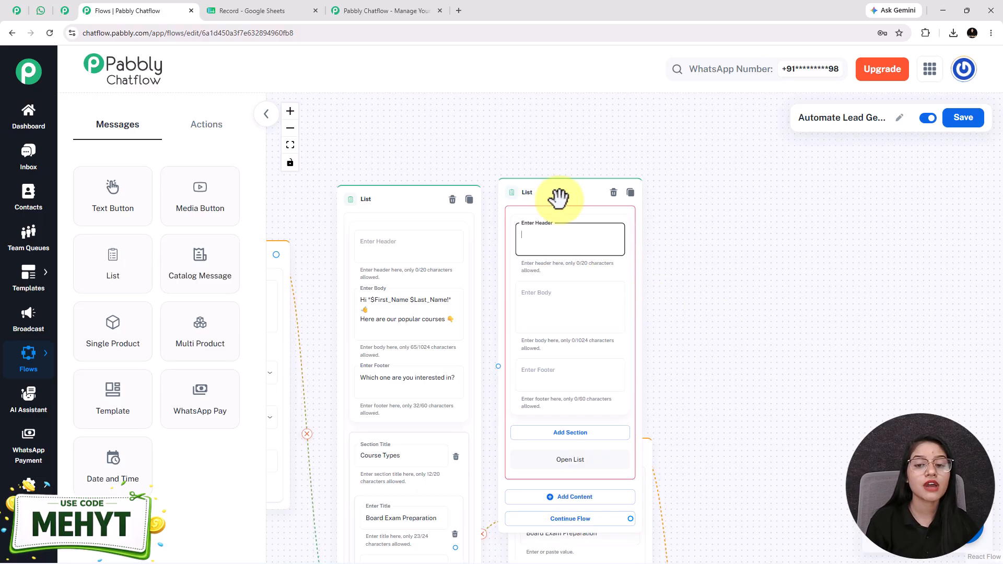
{"action": "left_click_drag", "start_coordinate": [558, 197], "coordinate": [559, 210]}
{"action": "left_click", "coordinate": [553, 246]}
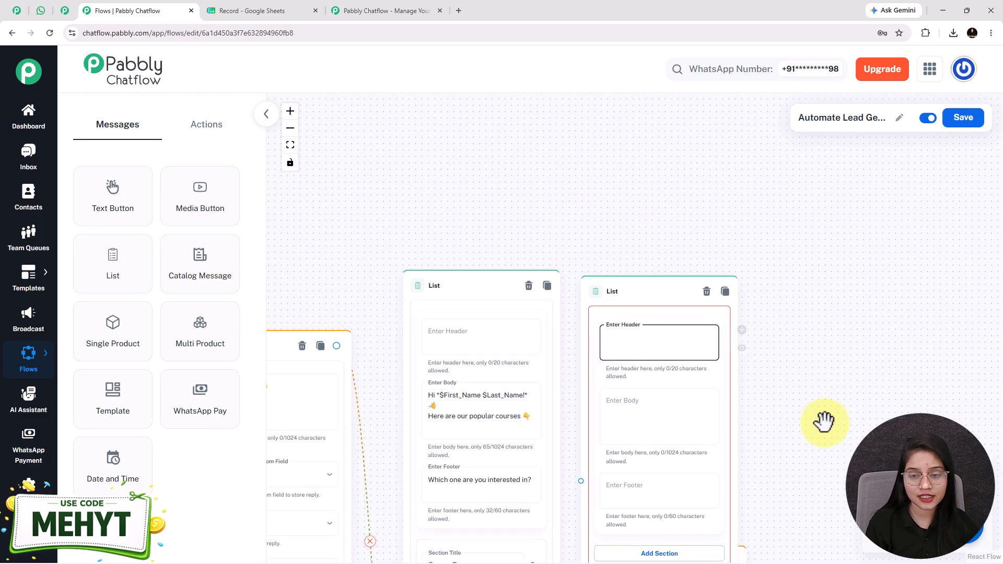
Fill the new List node's body with "Hi *$First_Name $Last_Name!* 👋 Here are our popular courses 👇".
{"action": "left_click_drag", "start_coordinate": [820, 420], "coordinate": [808, 281]}
{"action": "left_click", "coordinate": [616, 280]}
{"action": "type", "text": "Hi *$First_Name $Last_Name!* 👋 Here are our popular courses 👇"}
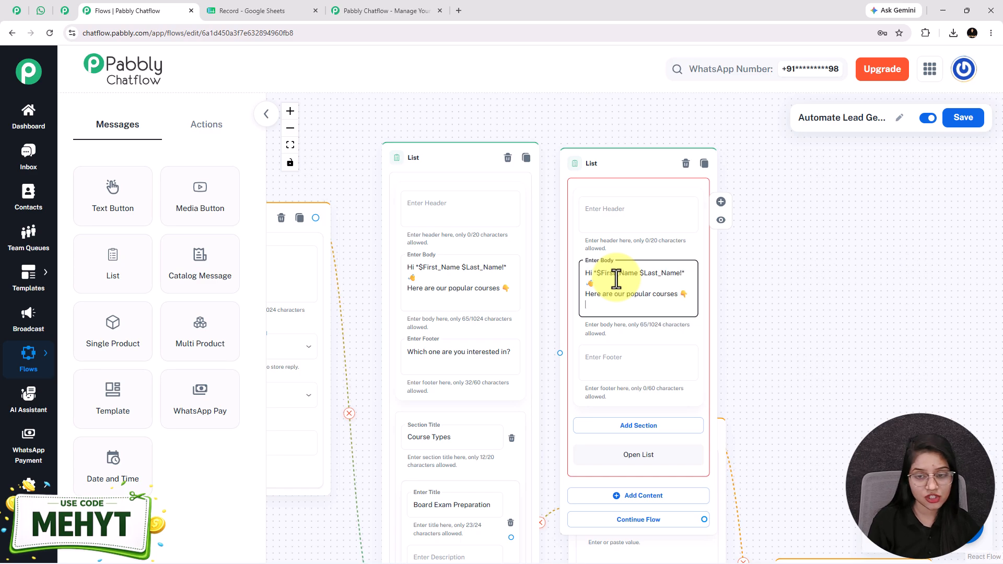
Copy the footer "Which one are you interested in?" from the existing List node into the new List node's footer.
{"action": "left_click_drag", "start_coordinate": [775, 354], "coordinate": [721, 271]}
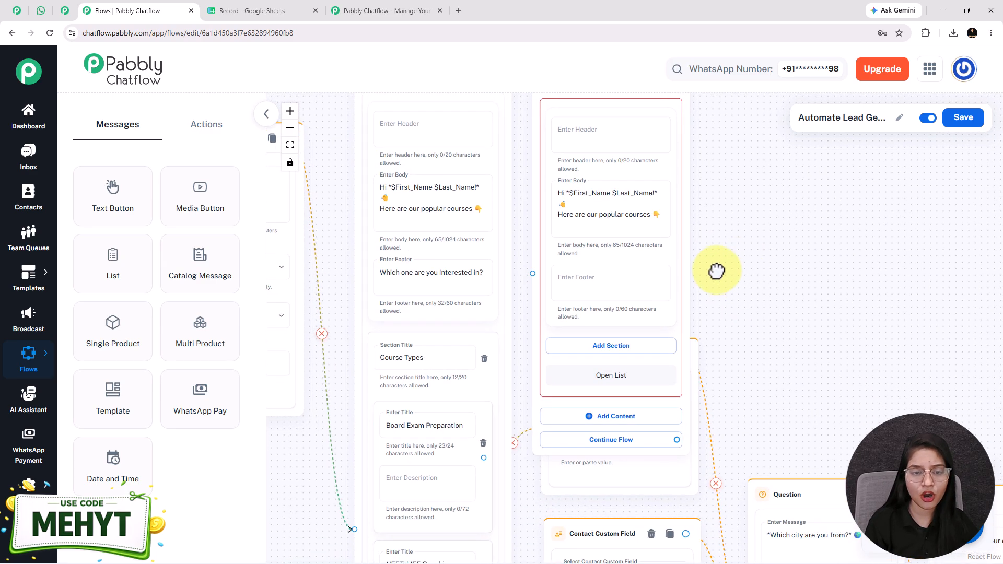
{"action": "left_click_drag", "start_coordinate": [721, 272], "coordinate": [688, 244]}
{"action": "left_click", "coordinate": [397, 248]}
{"action": "key", "text": "ctrl+a"}
{"action": "key", "text": "ctrl+c"}
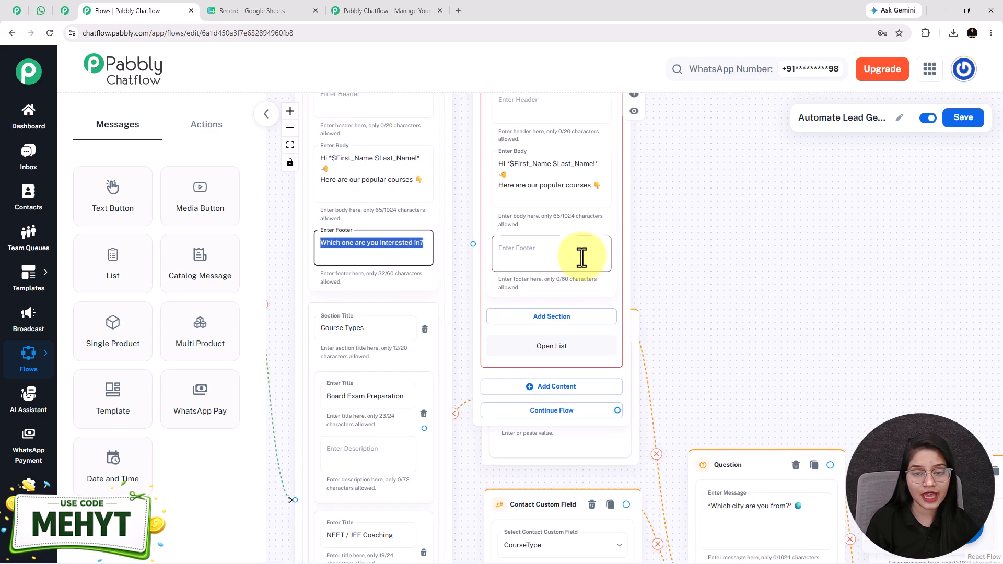
{"action": "left_click", "coordinate": [582, 256]}
{"action": "key", "text": "ctrl+v"}
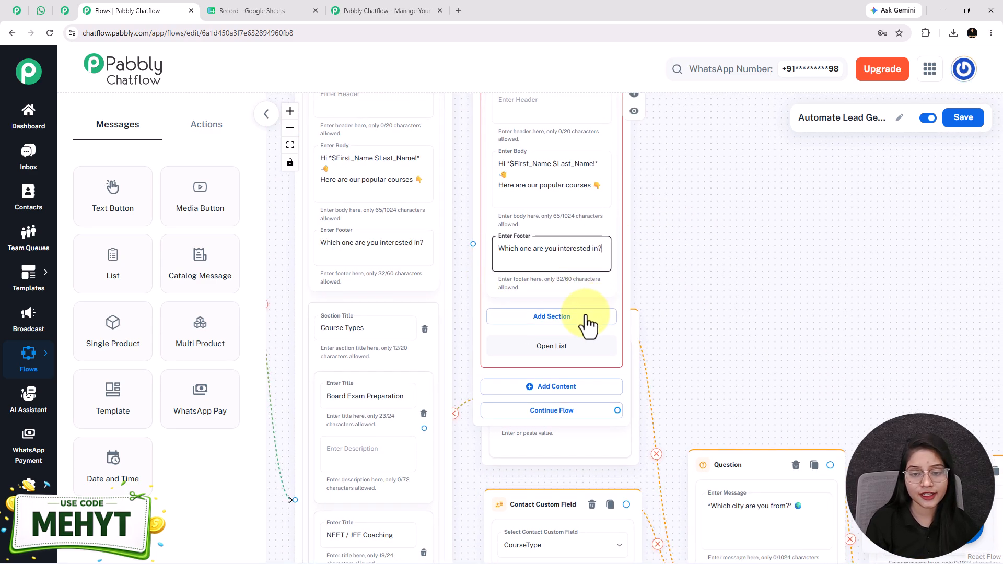
Add a section titled "Course Types" to the new List node.
{"action": "left_click", "coordinate": [558, 318]}
{"action": "left_click", "coordinate": [521, 337]}
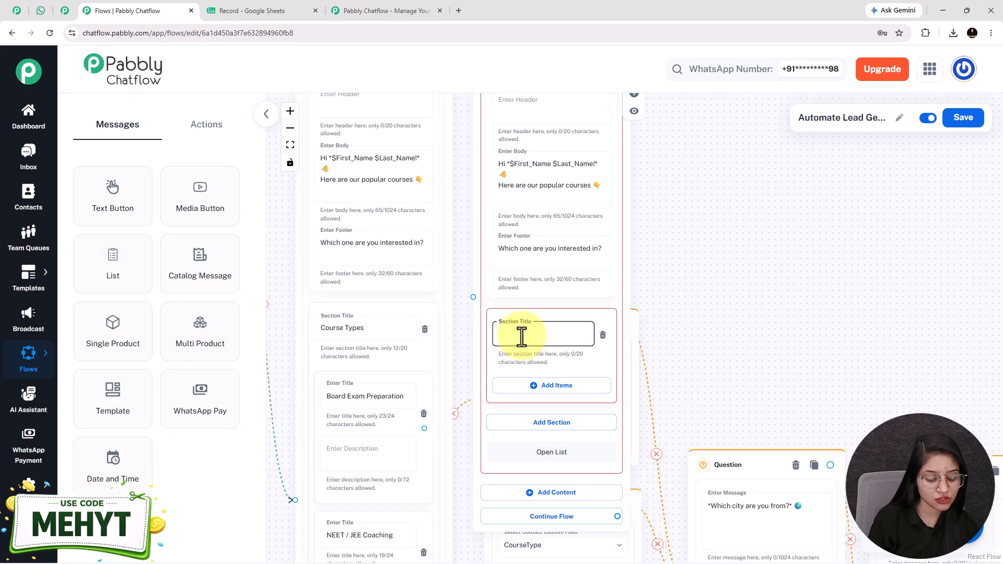
{"action": "type", "text": "C"}
{"action": "type", "text": "ourse Types"}
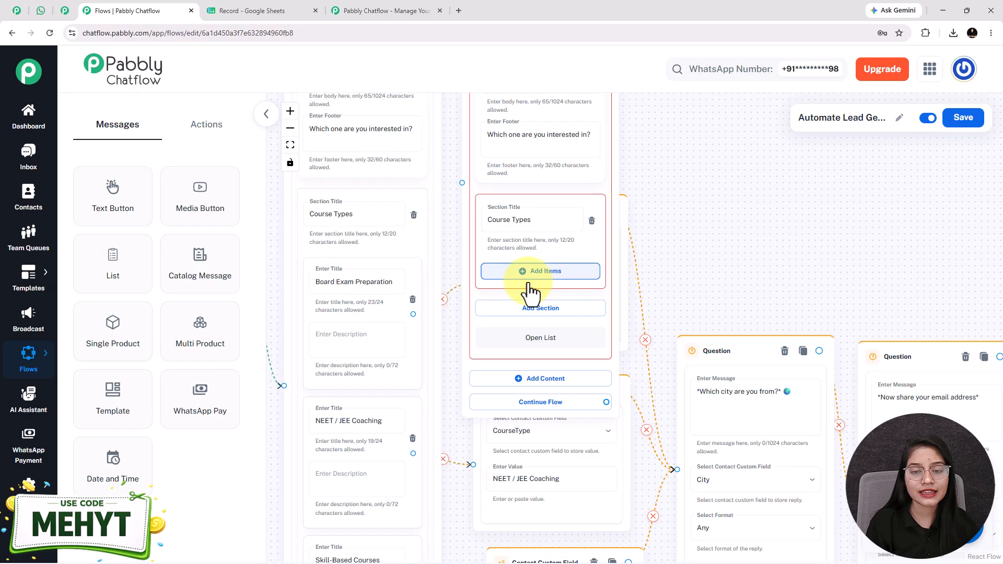
Add three blank items to the Course Types section of the new List node.
{"action": "left_click", "coordinate": [531, 285]}
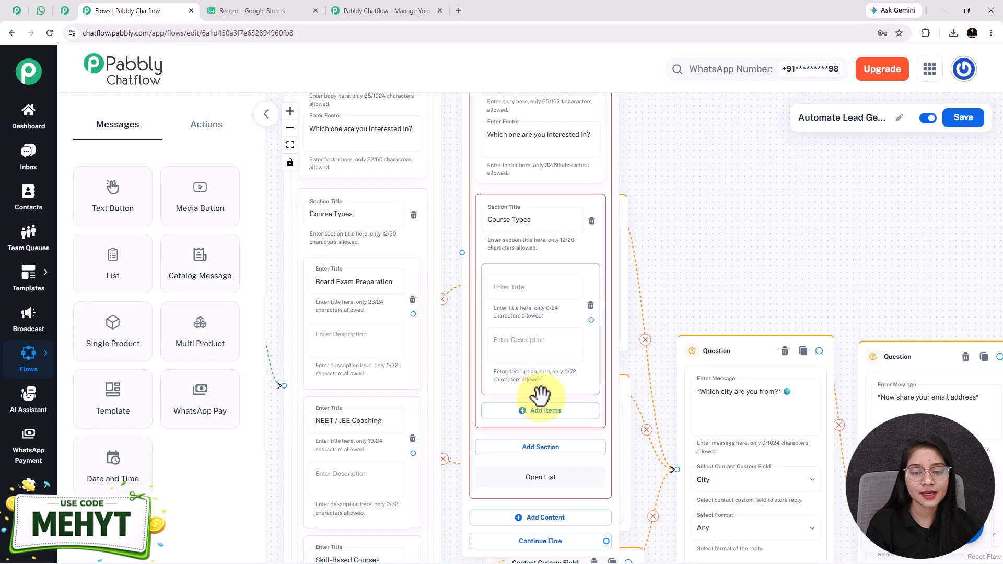
{"action": "left_click", "coordinate": [529, 410]}
{"action": "left_click_drag", "start_coordinate": [647, 362], "coordinate": [642, 221]}
{"action": "left_click", "coordinate": [536, 407]}
{"action": "scroll", "coordinate": [571, 430], "scroll_direction": "down", "scroll_amount": 2}
{"action": "scroll", "coordinate": [488, 266], "scroll_direction": "up", "scroll_amount": 2}
{"action": "left_click_drag", "start_coordinate": [313, 491], "coordinate": [312, 377]}
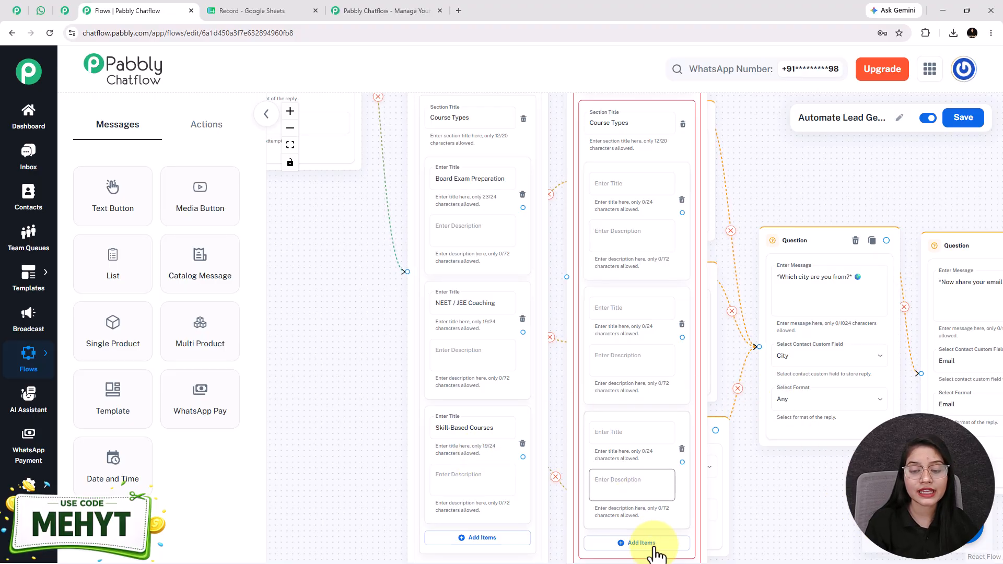
Delete the newly added List node from the flow, keeping the original course List node.
{"action": "left_click_drag", "start_coordinate": [797, 506], "coordinate": [744, 563]}
{"action": "scroll", "coordinate": [732, 243], "scroll_direction": "down", "scroll_amount": 2}
{"action": "left_click_drag", "start_coordinate": [758, 222], "coordinate": [669, 389]}
{"action": "left_click", "coordinate": [559, 191]}
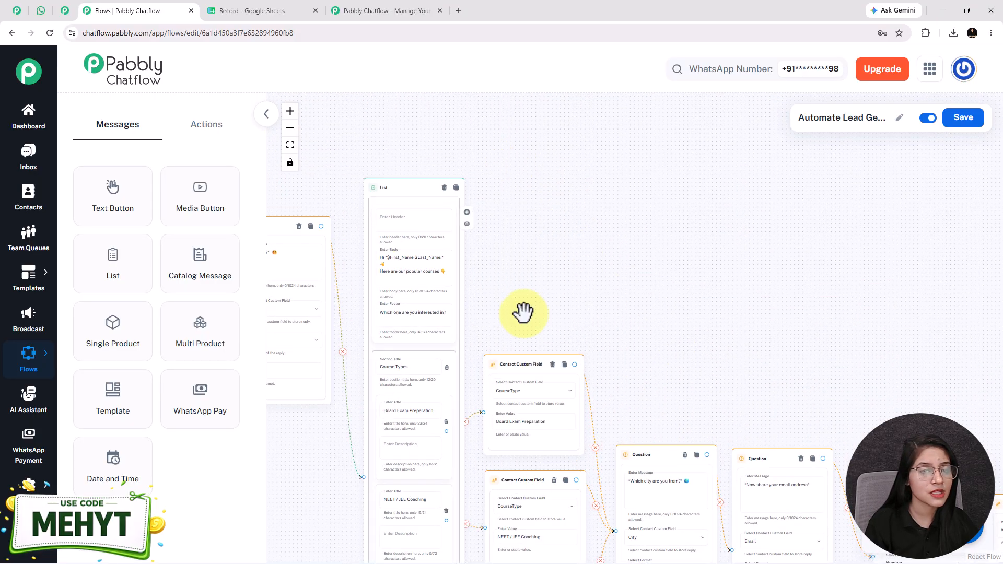
View the course options behind Open List in the WhatsApp chat, close them, and return to the Pabbly Chatflow flow.
{"action": "left_click", "coordinate": [40, 8]}
{"action": "left_click", "coordinate": [497, 343]}
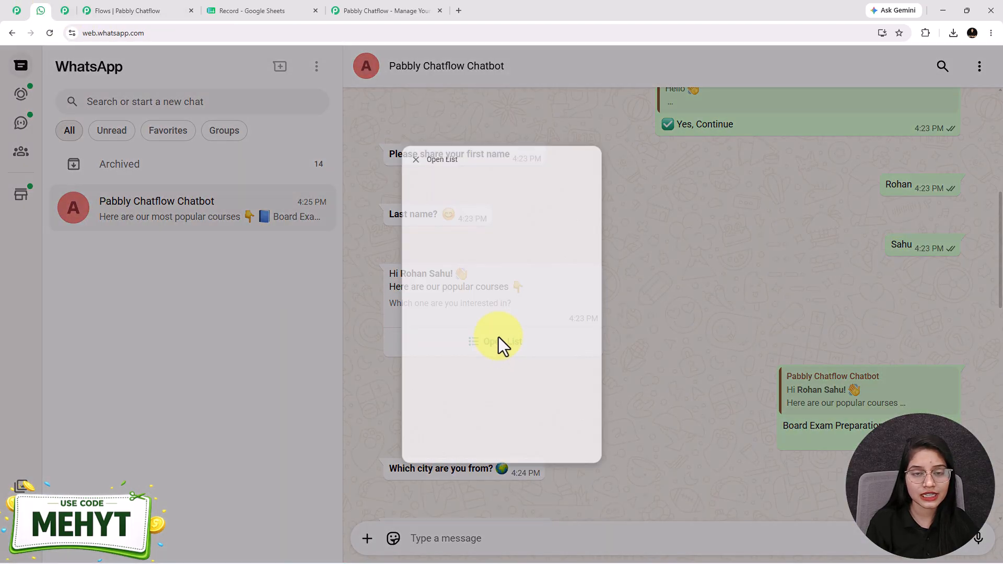
{"action": "left_click", "coordinate": [379, 98]}
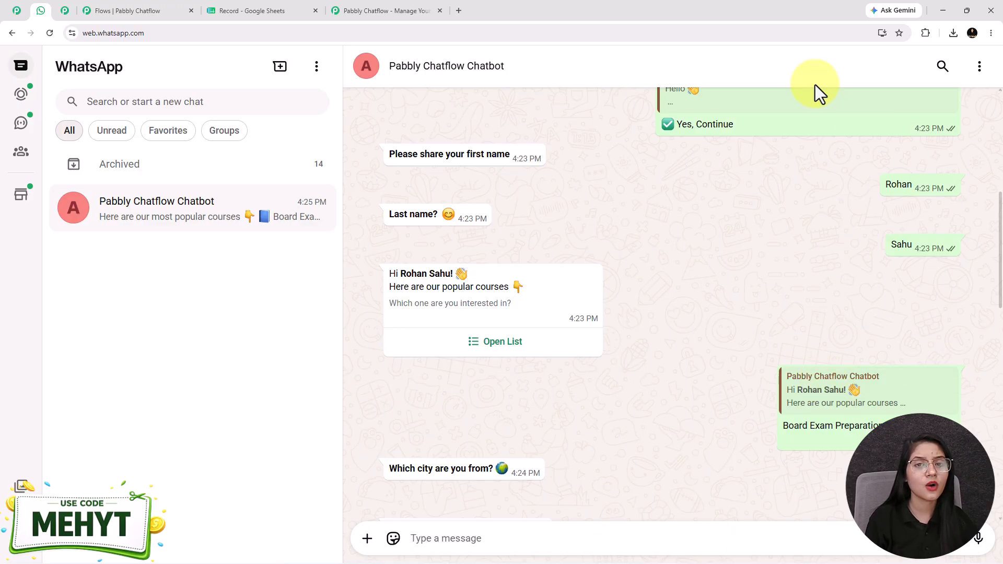
{"action": "left_click", "coordinate": [111, 9]}
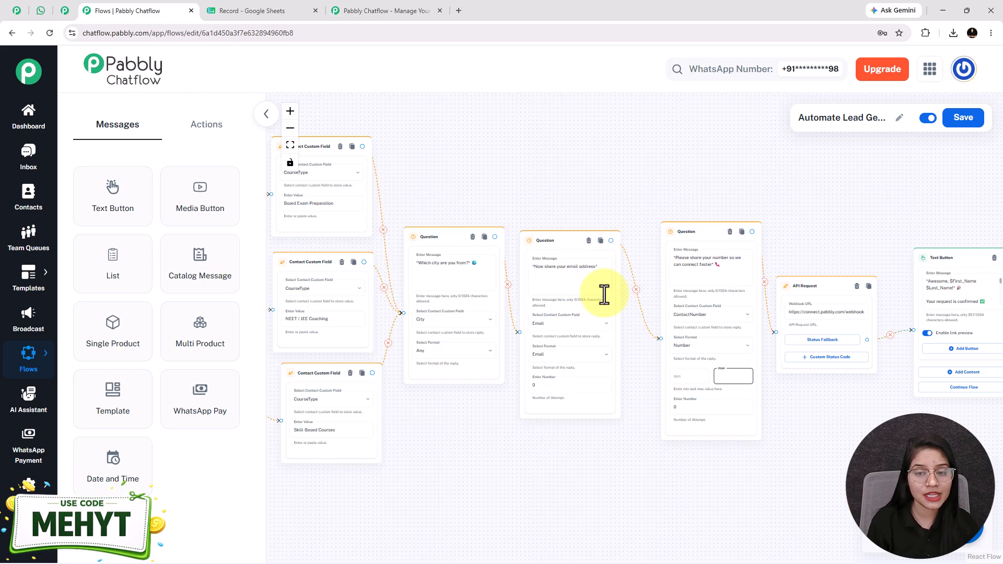
Examine the city, email and contact number Question nodes and the API Request node that follows them.
{"action": "left_click_drag", "start_coordinate": [589, 467], "coordinate": [533, 477]}
{"action": "scroll", "coordinate": [533, 464], "scroll_direction": "up", "scroll_amount": 4}
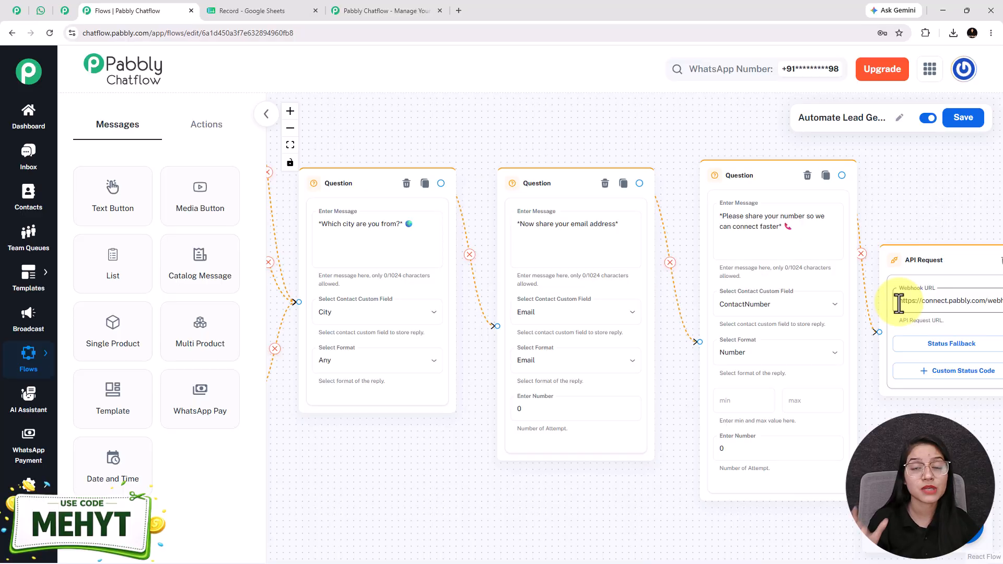
{"action": "left_click_drag", "start_coordinate": [950, 202], "coordinate": [500, 182]}
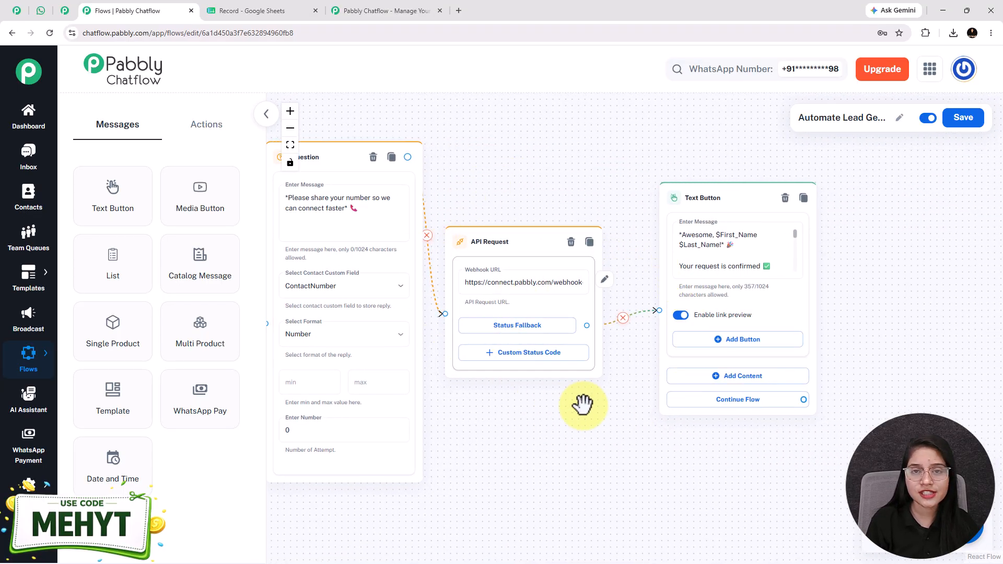
{"action": "left_click_drag", "start_coordinate": [595, 368], "coordinate": [607, 363]}
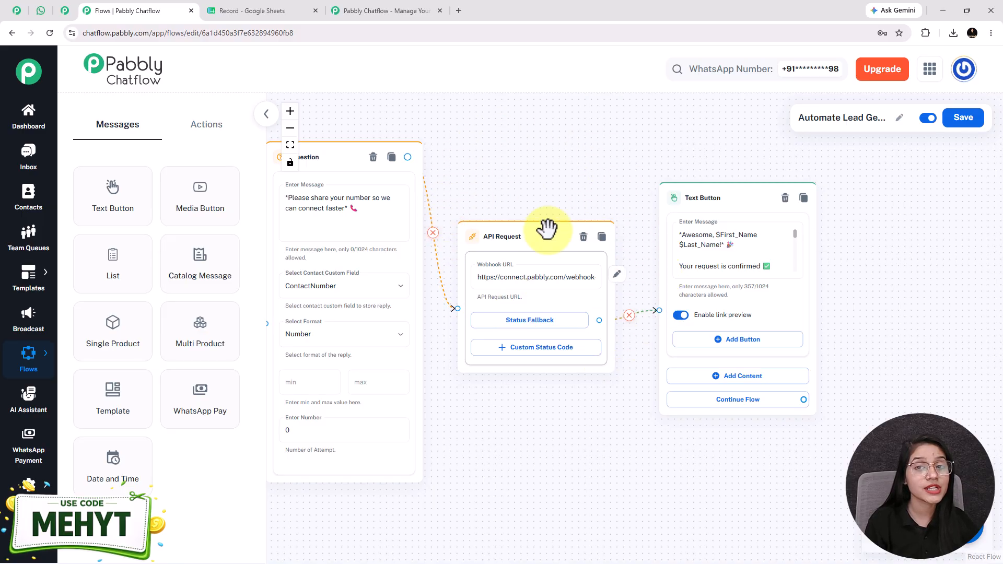
{"action": "scroll", "coordinate": [524, 287], "scroll_direction": "up", "scroll_amount": 2}
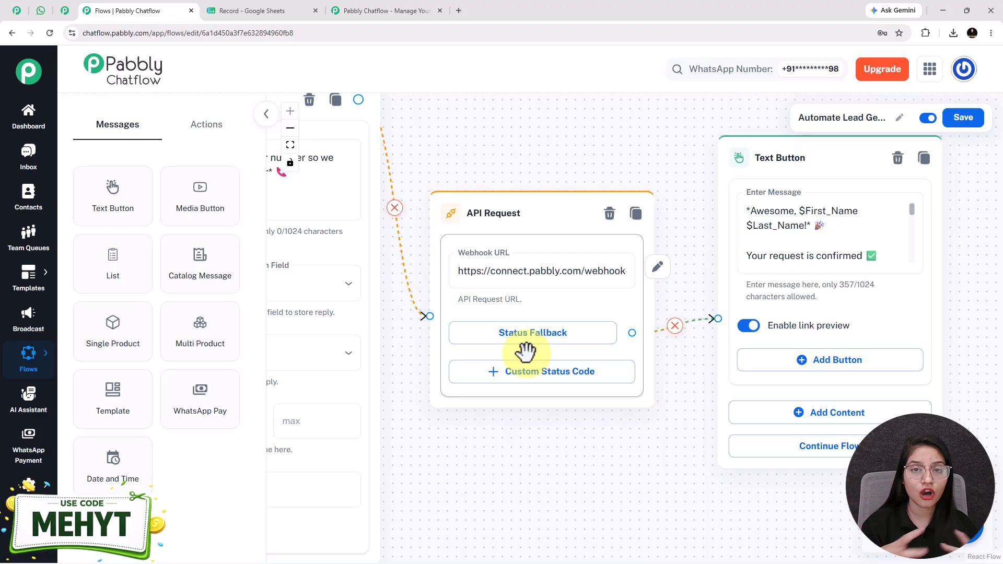
Look over the lead records in the Record spreadsheet, and switch to WhatsApp to highlight the name and course replies.
{"action": "left_click", "coordinate": [237, 11]}
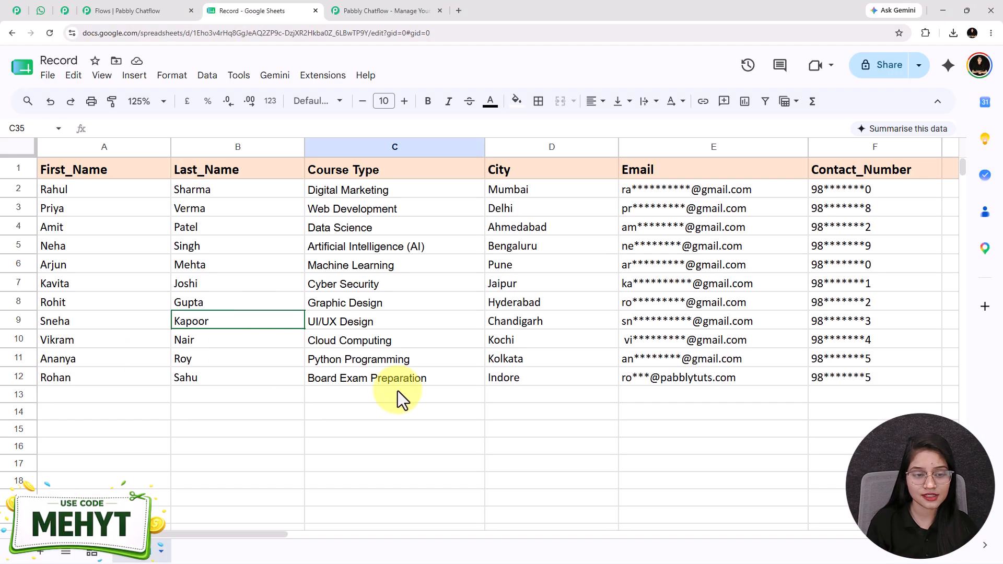
{"action": "left_click", "coordinate": [41, 11]}
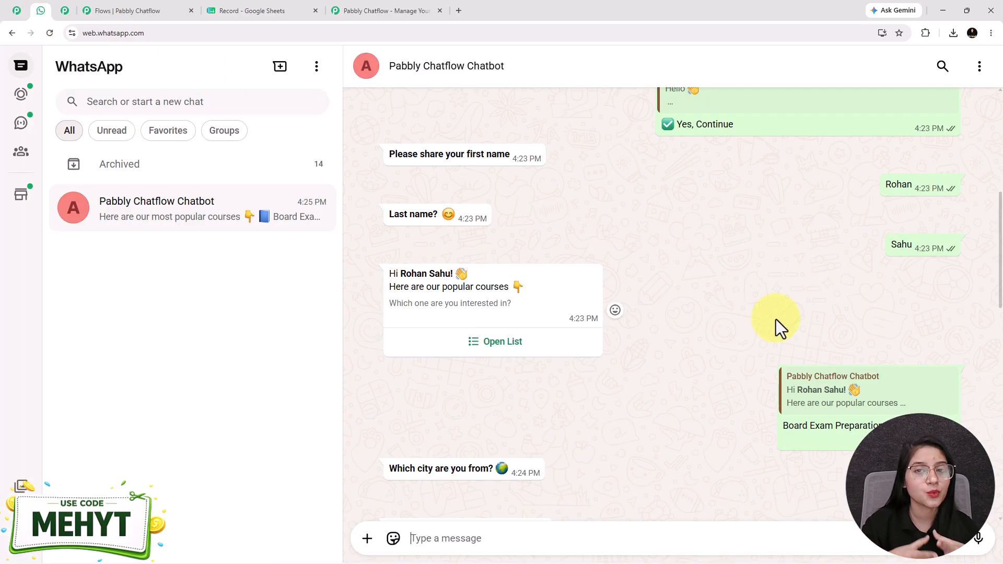
{"action": "left_click_drag", "start_coordinate": [926, 188], "coordinate": [892, 228]}
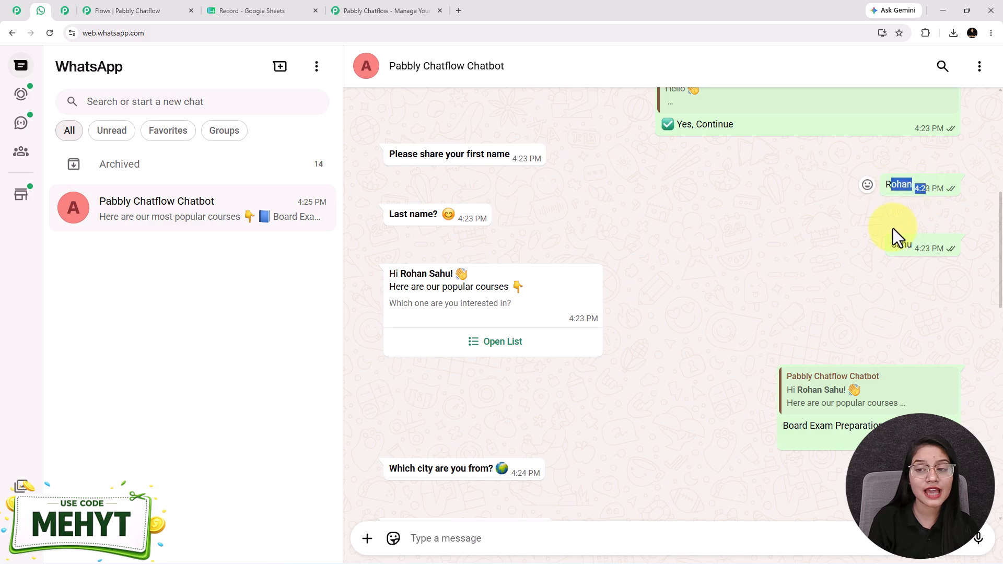
{"action": "left_click", "coordinate": [787, 307]}
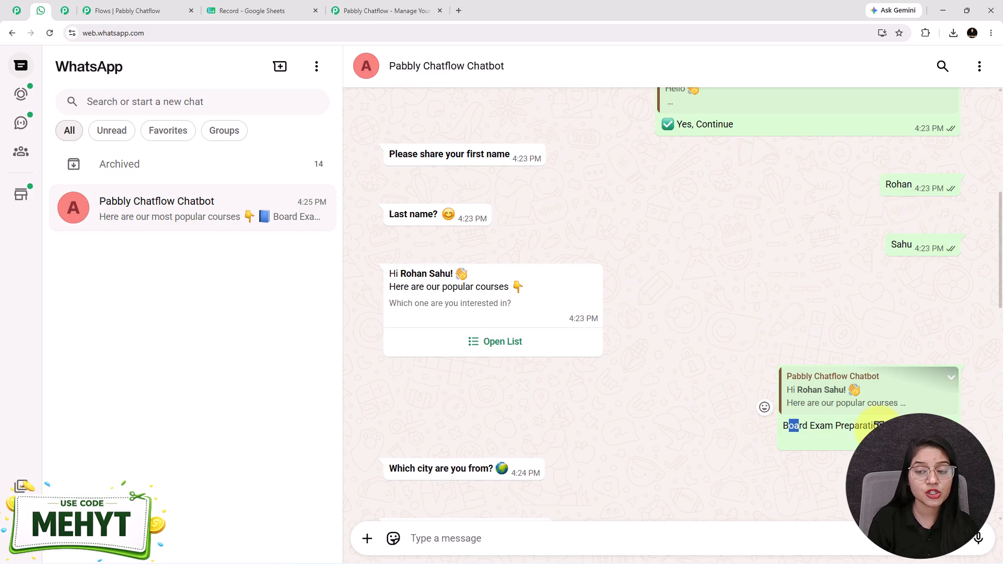
{"action": "left_click_drag", "start_coordinate": [784, 426], "coordinate": [889, 426]}
Check the last lead's course type and city in cells C12 and D12 of the Record spreadsheet, and return to the flow.
{"action": "left_click", "coordinate": [258, 11]}
{"action": "left_click", "coordinate": [338, 376]}
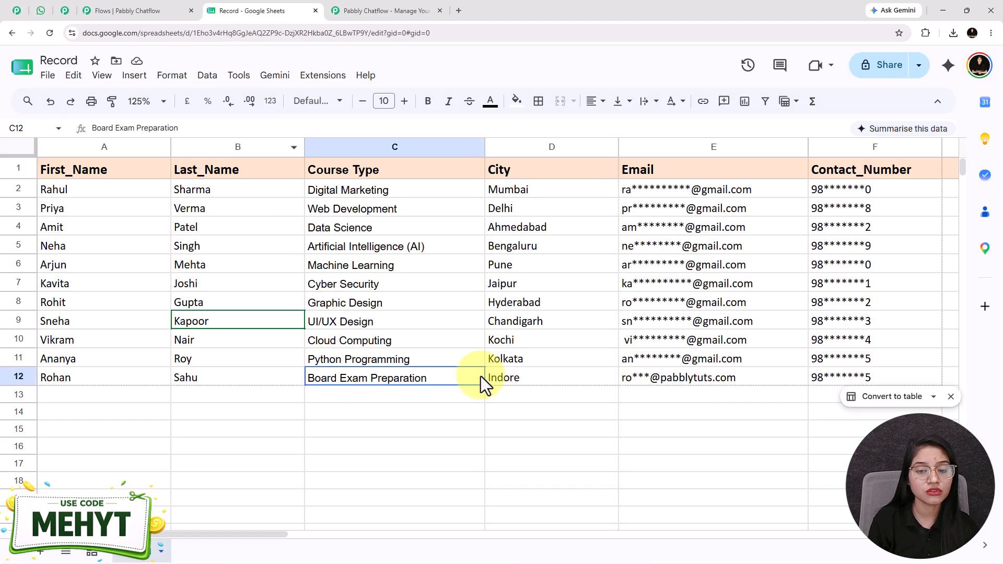
{"action": "left_click", "coordinate": [516, 381]}
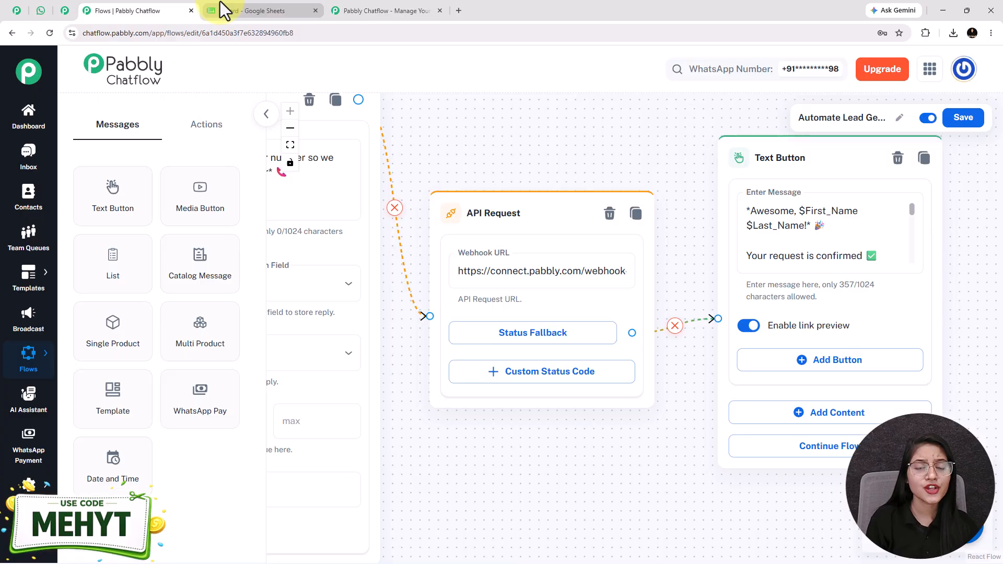
{"action": "left_click", "coordinate": [222, 9]}
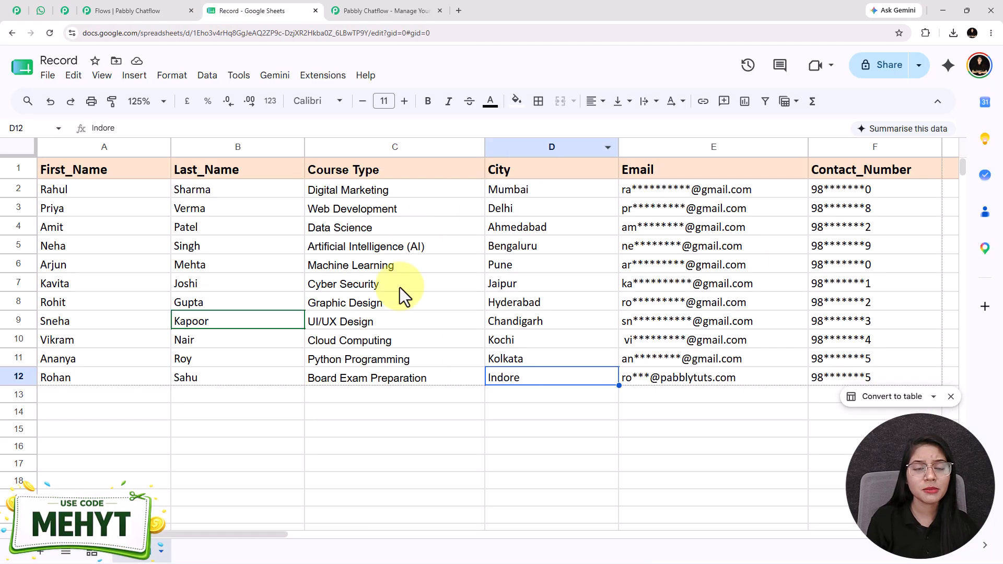
{"action": "left_click", "coordinate": [115, 11]}
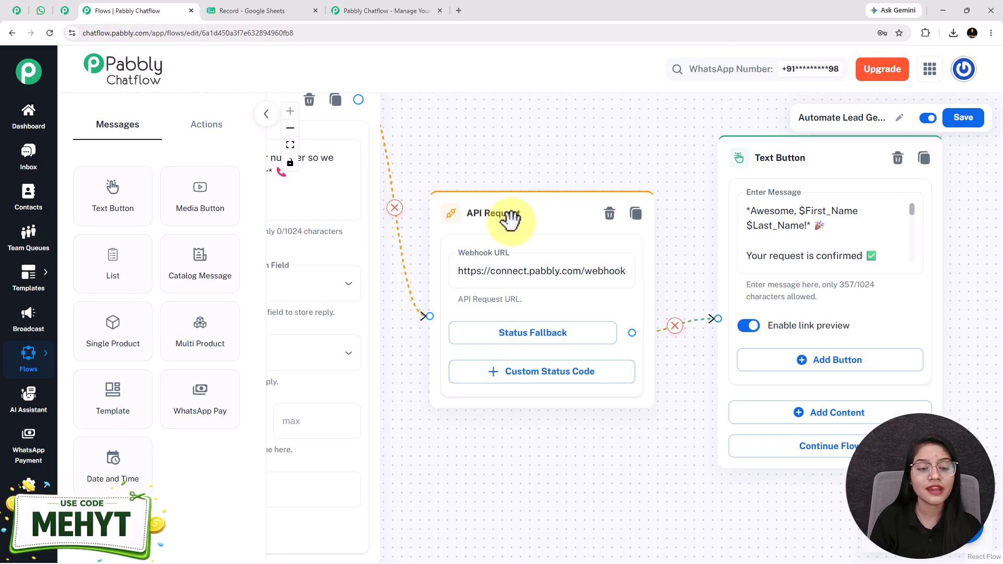
Add a second API Request action node to the flow and delete it again.
{"action": "left_click", "coordinate": [212, 131]}
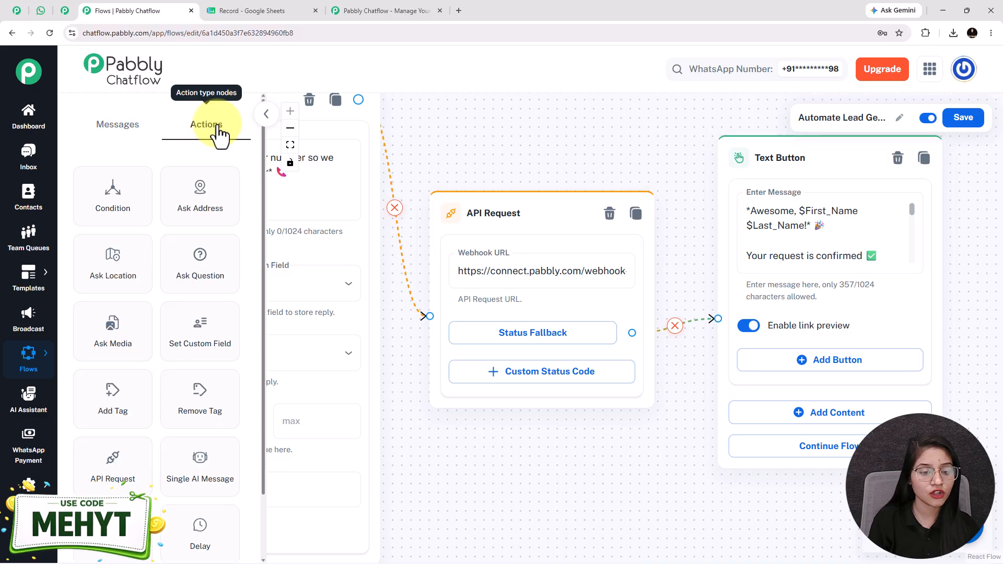
{"action": "scroll", "coordinate": [130, 403], "scroll_direction": "down", "scroll_amount": 1}
{"action": "left_click", "coordinate": [110, 397]}
{"action": "left_click_drag", "start_coordinate": [616, 355], "coordinate": [473, 219]}
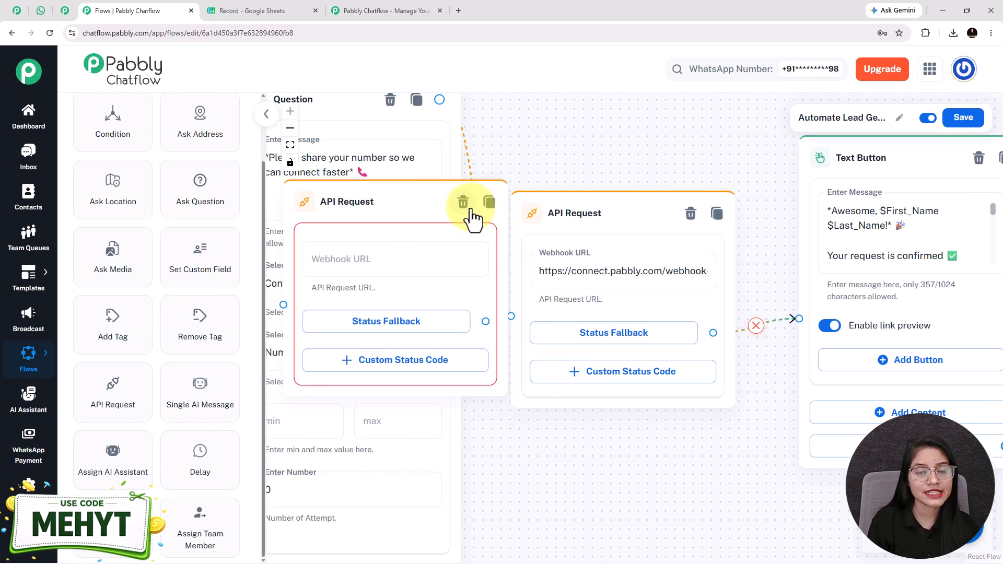
{"action": "left_click", "coordinate": [470, 208]}
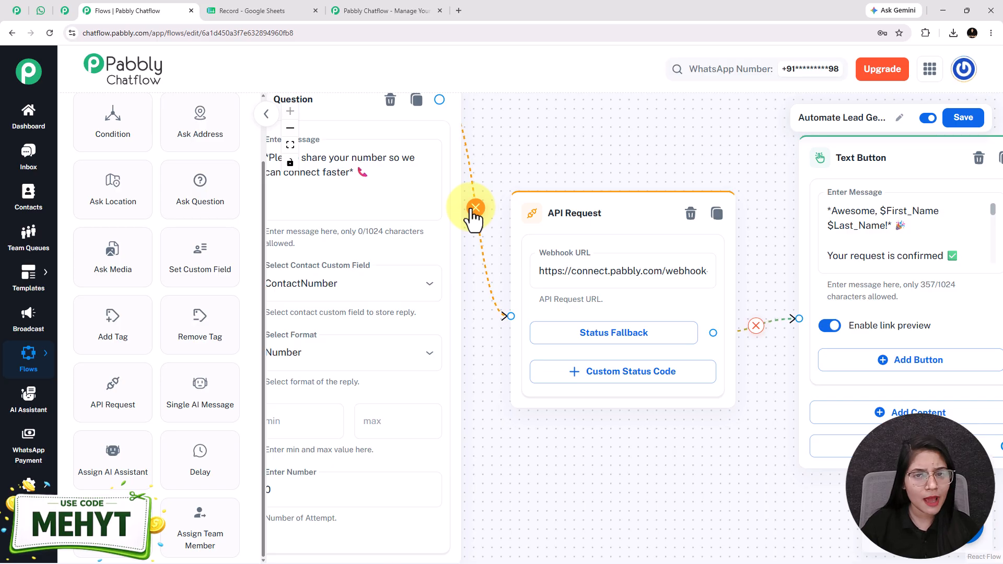
Open the pabbly.com/connect website in a new browser tab, and return to the flow.
{"action": "left_click", "coordinate": [459, 11]}
{"action": "type", "text": "pabbly"}
{"action": "key", "text": "Down"}
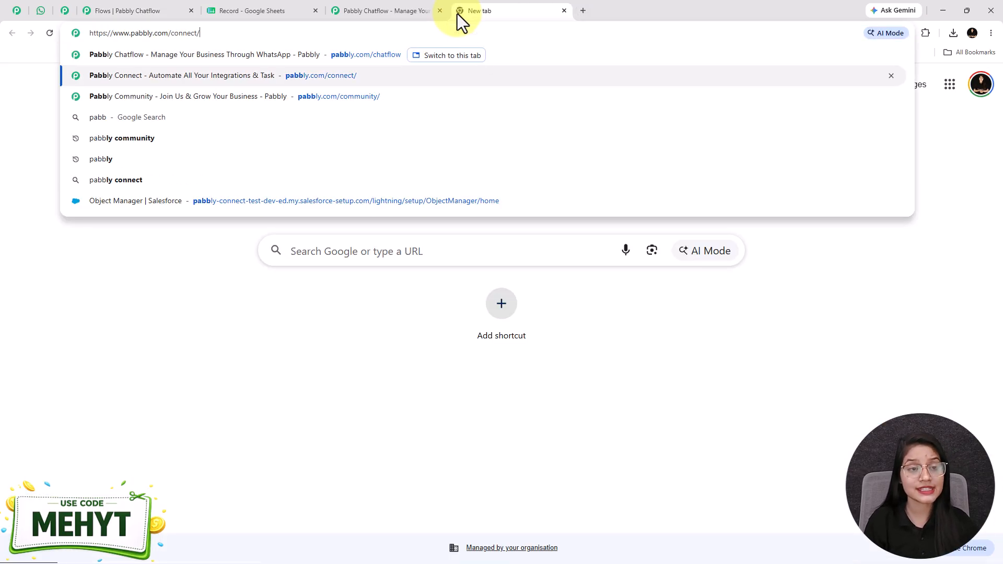
{"action": "key", "text": "Return"}
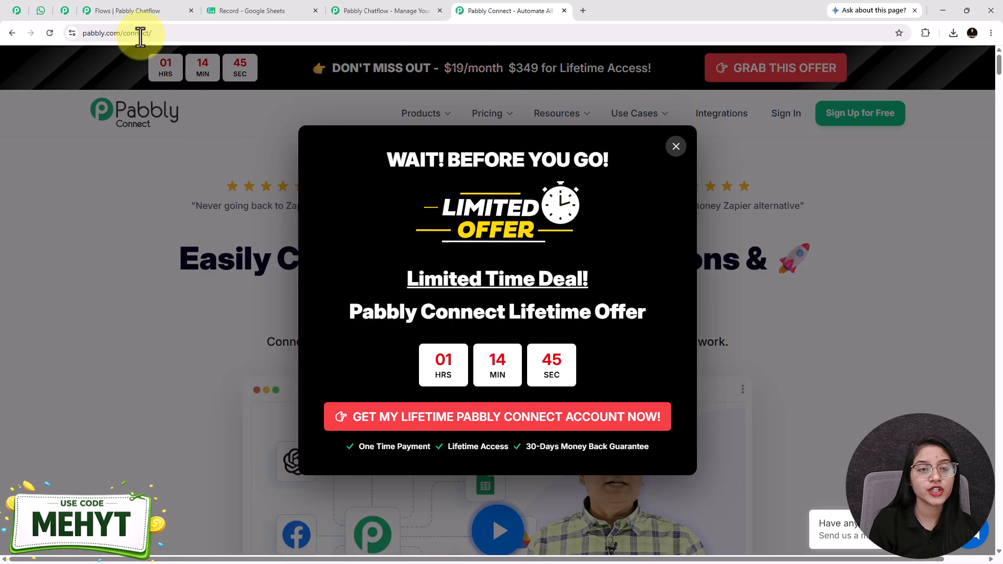
{"action": "left_click", "coordinate": [130, 11]}
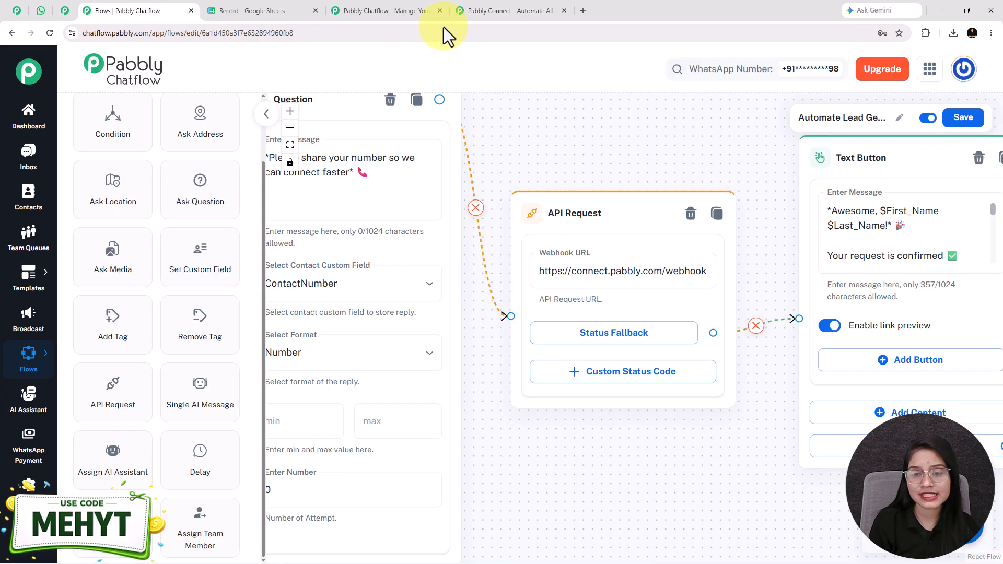
Open the API Request node's settings, and copy the webhook URL from the Pabbly Chatflow trigger in the Pabbly Connect workflow.
{"action": "left_click", "coordinate": [740, 286]}
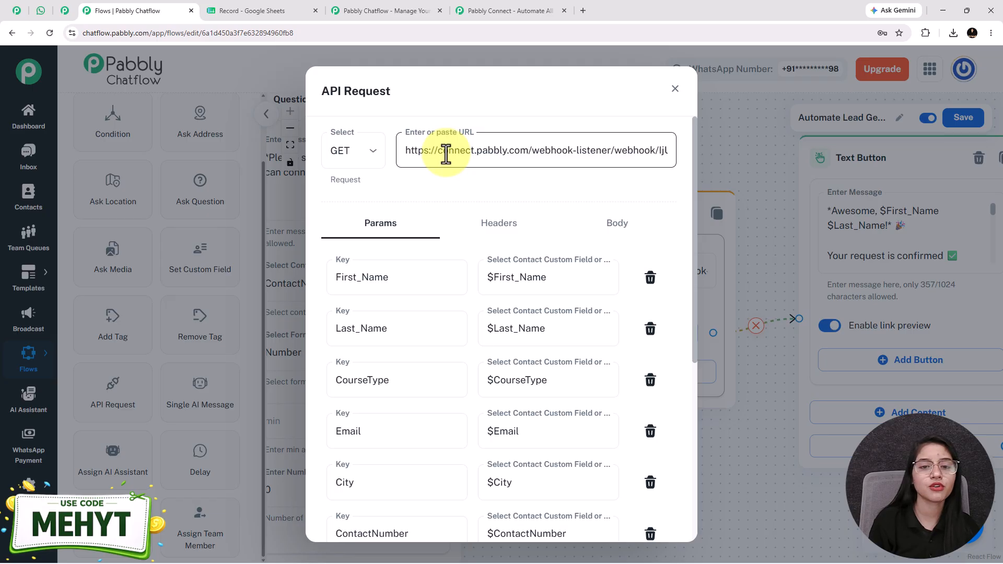
{"action": "left_click", "coordinate": [65, 12]}
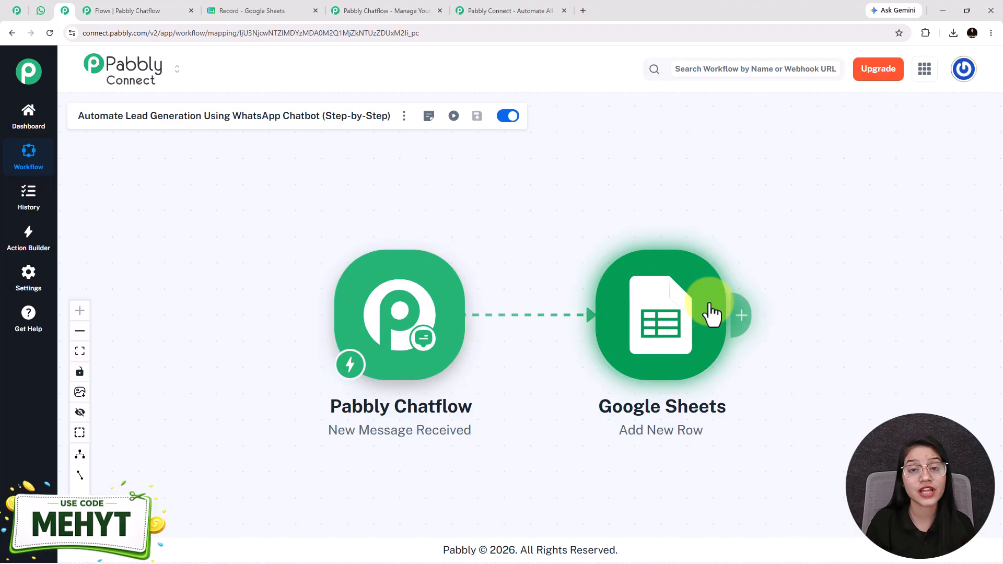
{"action": "left_click", "coordinate": [377, 340]}
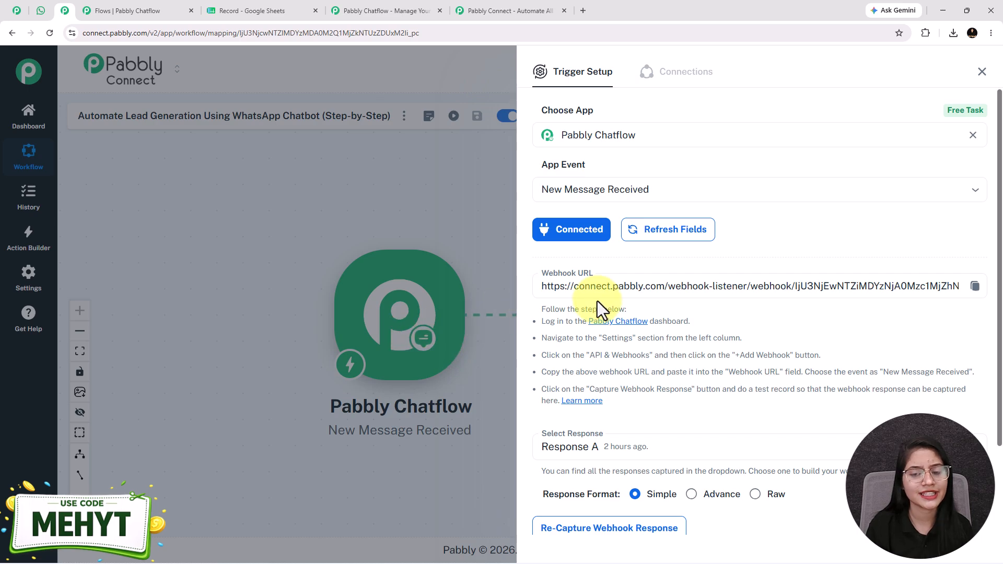
{"action": "left_click", "coordinate": [975, 286]}
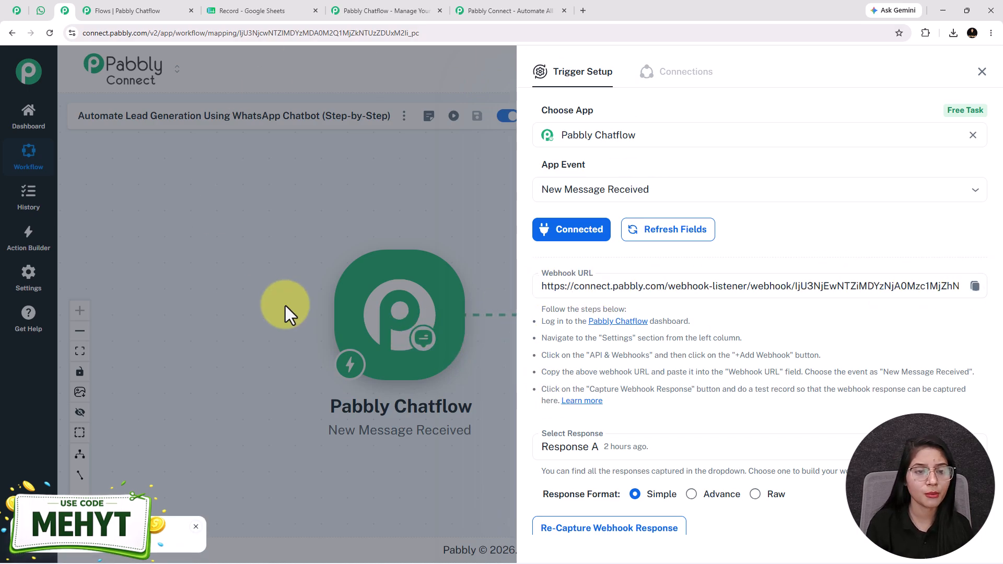
Return to the flow's API Request settings and set the request method to POST.
{"action": "left_click", "coordinate": [137, 10]}
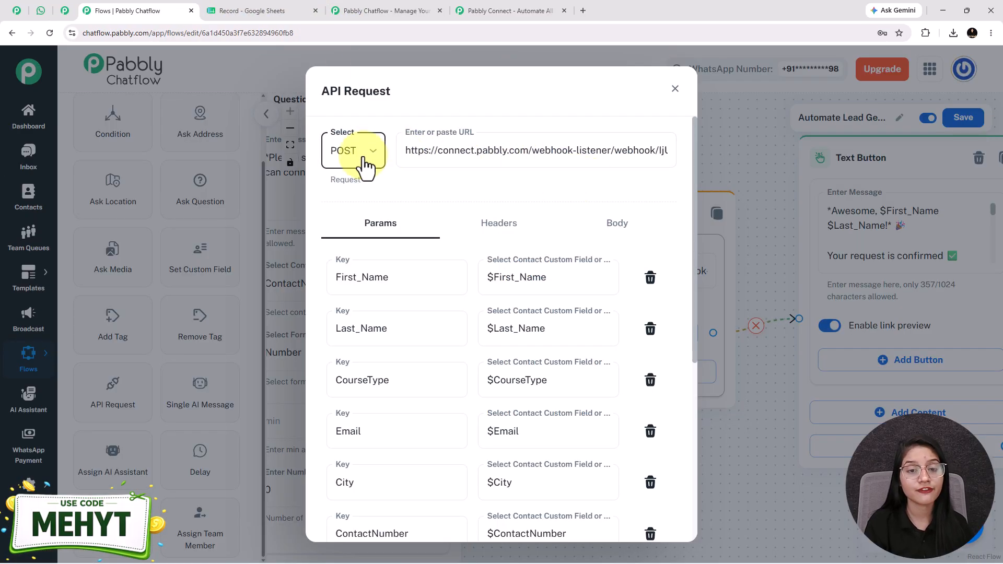
{"action": "left_click", "coordinate": [366, 166]}
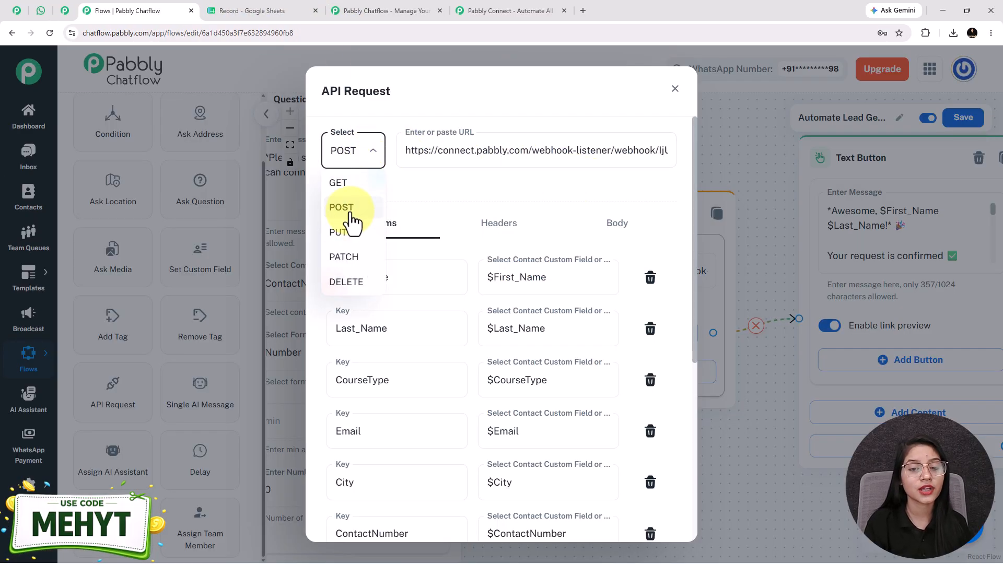
{"action": "left_click", "coordinate": [352, 219]}
Add an empty parameter row below ContactNumber in the API Request and delete it again.
{"action": "scroll", "coordinate": [444, 177], "scroll_direction": "down", "scroll_amount": 1}
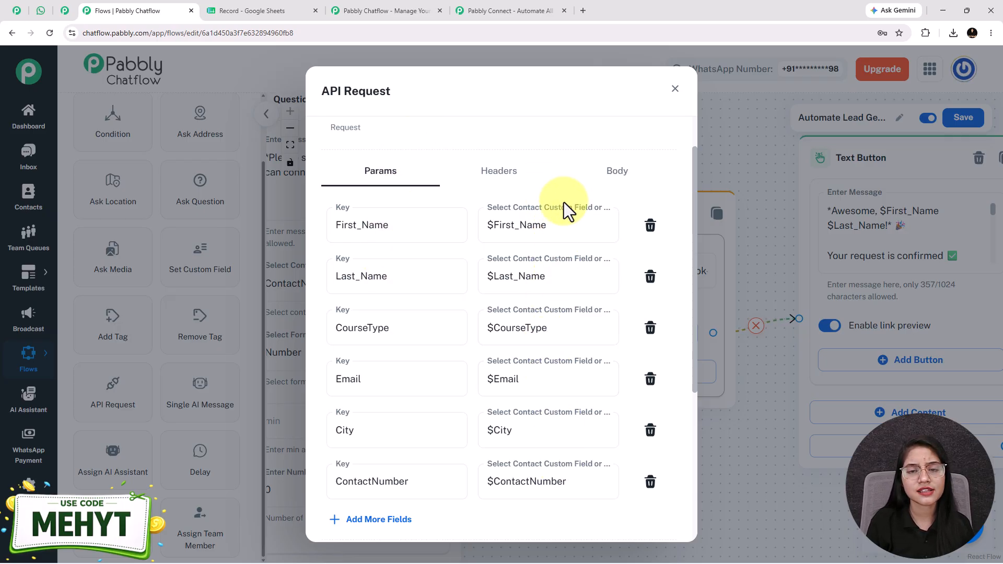
{"action": "scroll", "coordinate": [397, 491], "scroll_direction": "down", "scroll_amount": 2}
{"action": "left_click", "coordinate": [375, 420]}
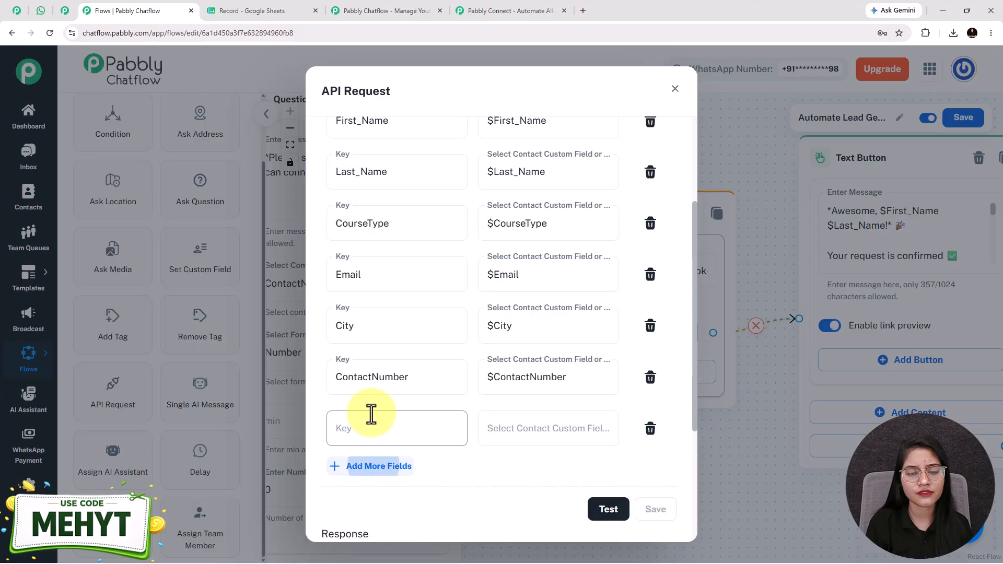
{"action": "left_click", "coordinate": [568, 430]}
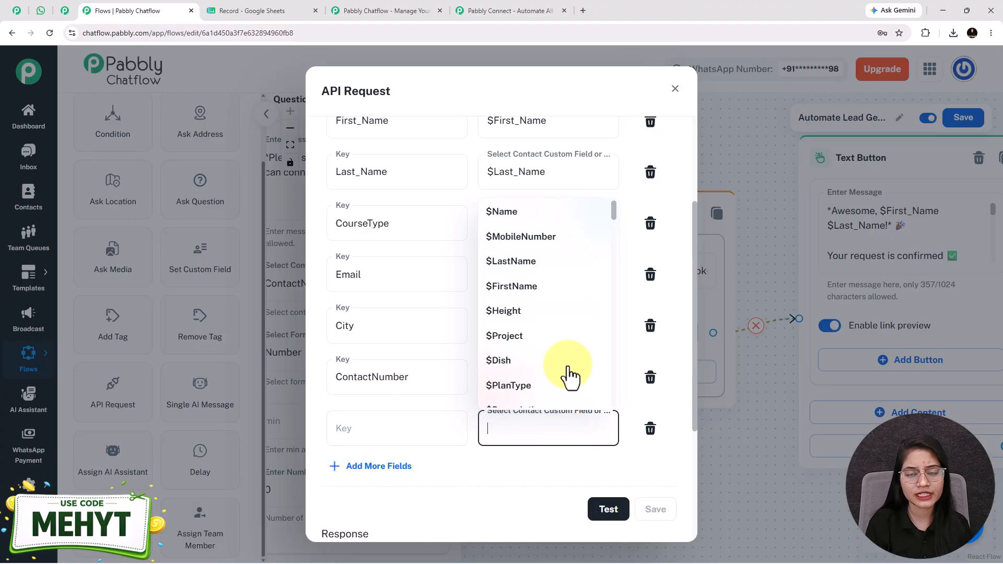
{"action": "left_click", "coordinate": [650, 429]}
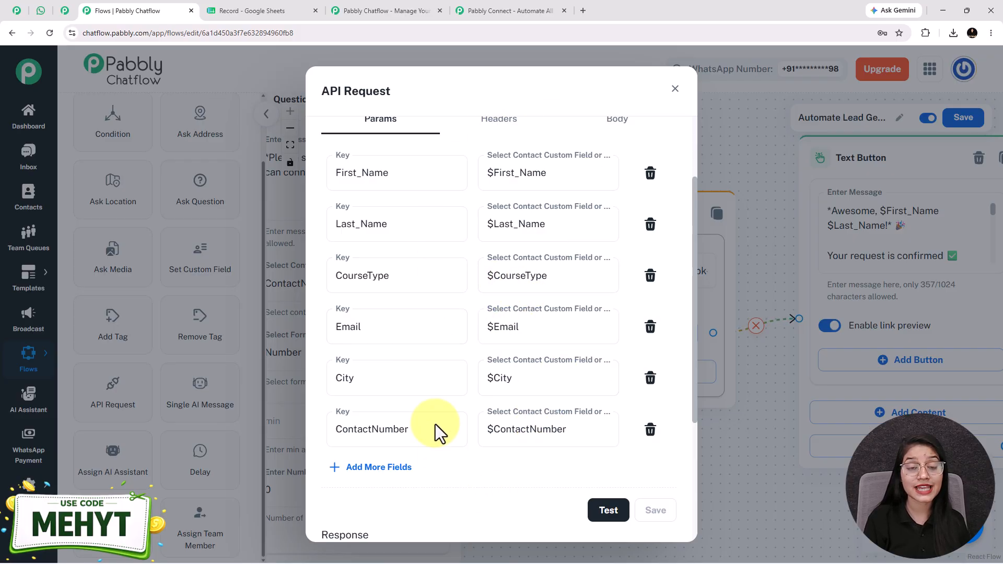
Send a test of the API Request with its lead parameters.
{"action": "scroll", "coordinate": [582, 387], "scroll_direction": "down", "scroll_amount": 2}
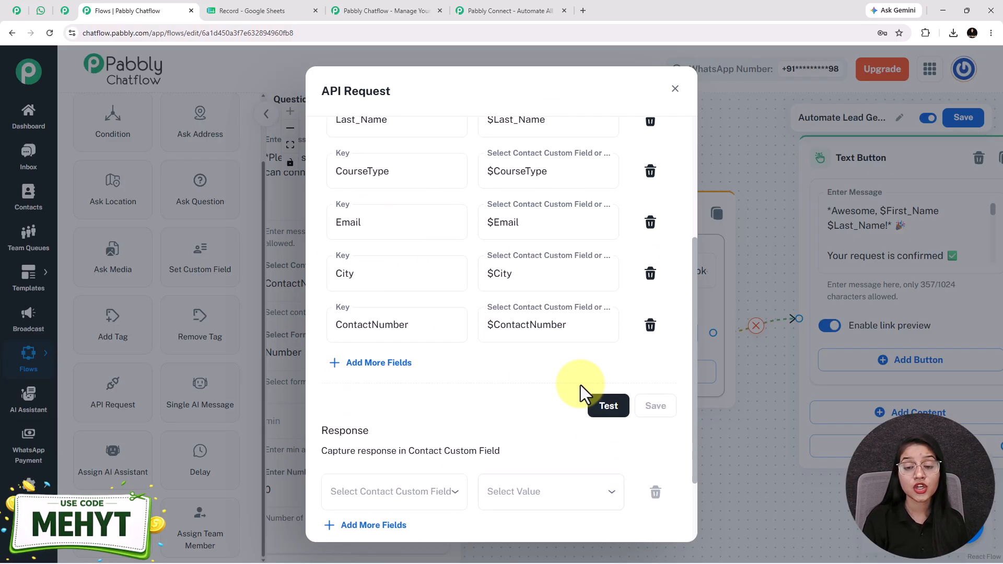
{"action": "left_click", "coordinate": [606, 413]}
{"action": "scroll", "coordinate": [585, 449], "scroll_direction": "down", "scroll_amount": 1}
{"action": "left_click", "coordinate": [624, 518]}
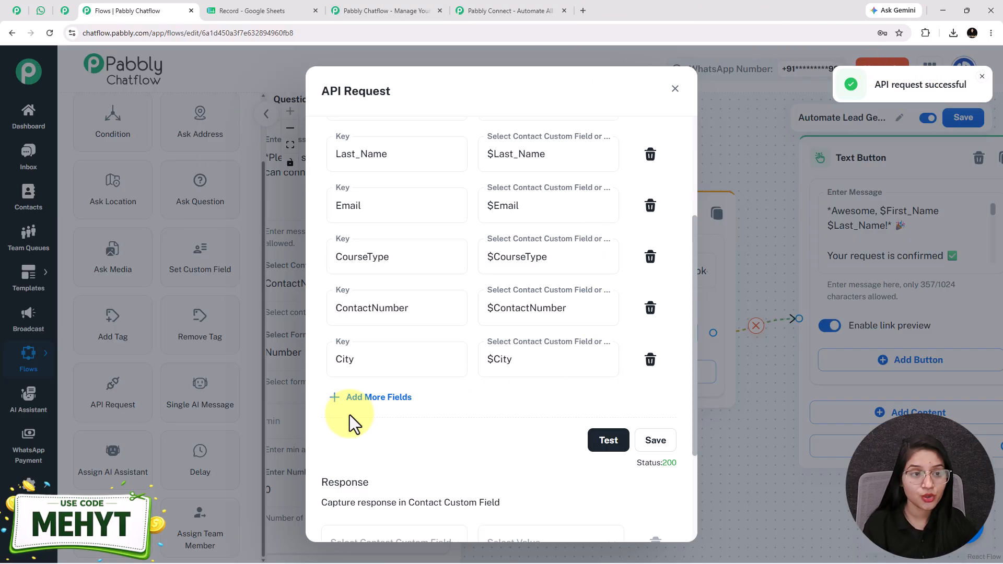
Check the webhook response received by the Pabbly Chatflow trigger in Pabbly Connect, and close the trigger setup.
{"action": "left_click", "coordinate": [63, 11]}
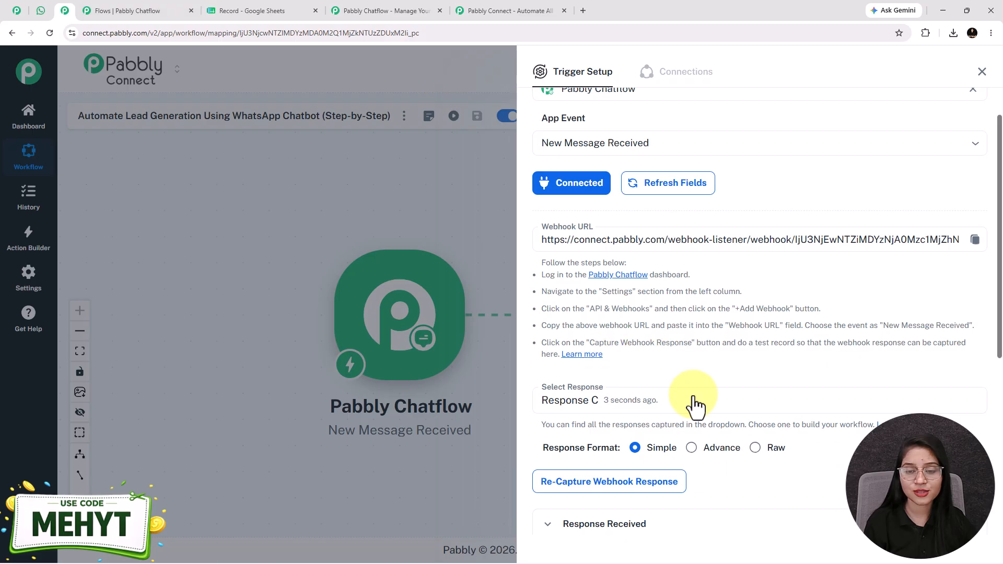
{"action": "scroll", "coordinate": [777, 381], "scroll_direction": "down", "scroll_amount": 6}
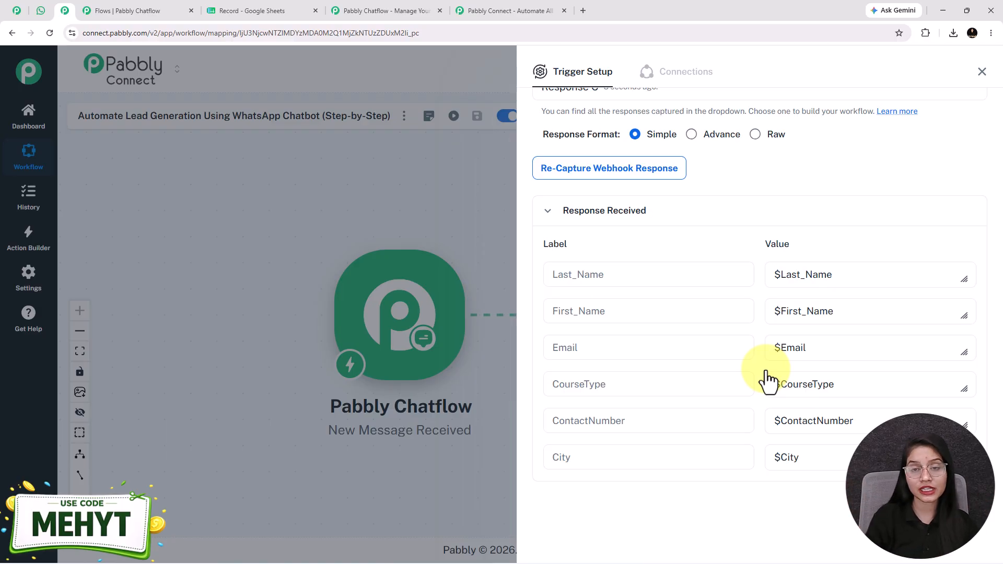
{"action": "left_click", "coordinate": [982, 71]}
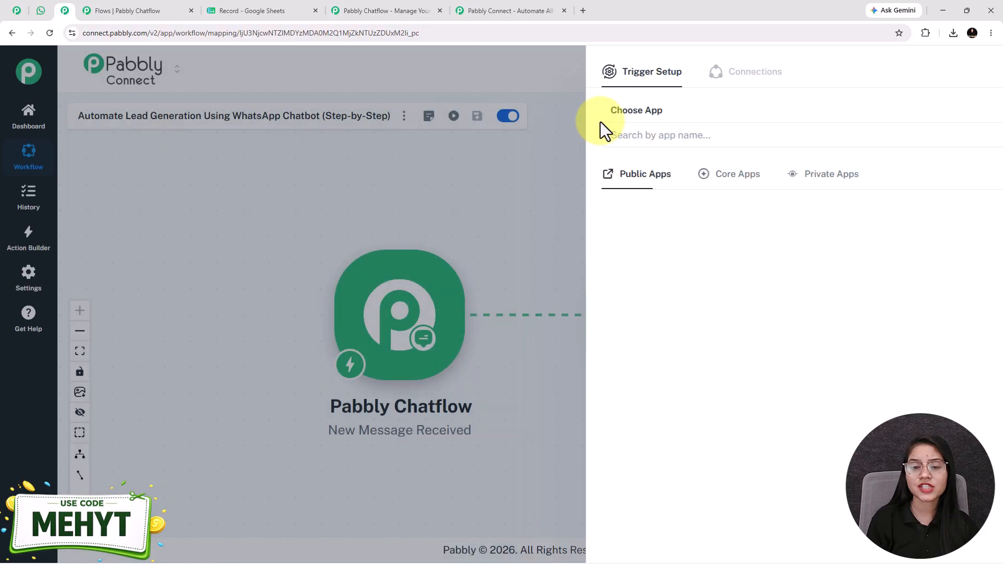
Review the settings of the Google Sheets Add New Row action in the Pabbly Connect workflow.
{"action": "left_click", "coordinate": [669, 298]}
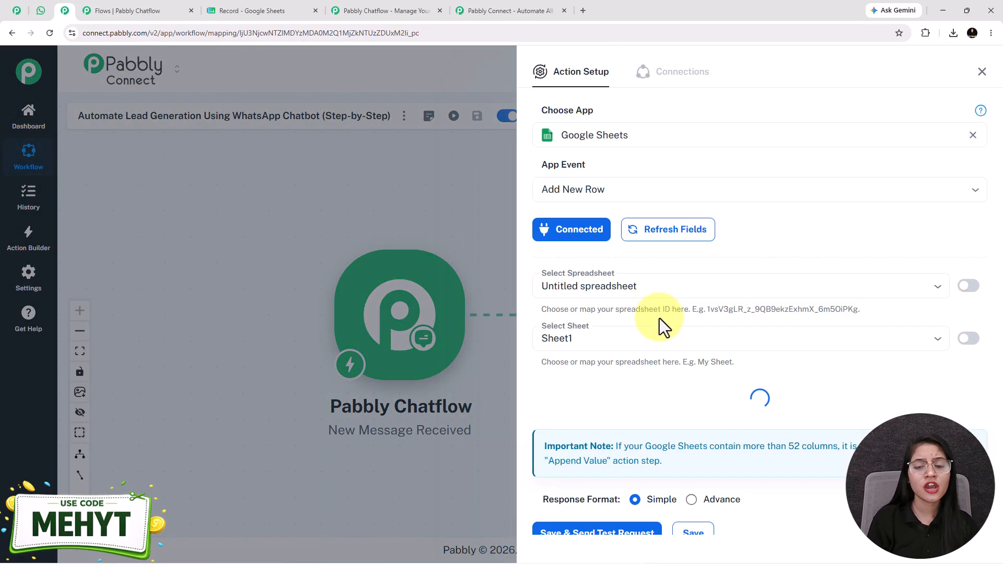
{"action": "scroll", "coordinate": [659, 316], "scroll_direction": "down", "scroll_amount": 10}
{"action": "scroll", "coordinate": [615, 381], "scroll_direction": "up", "scroll_amount": 2}
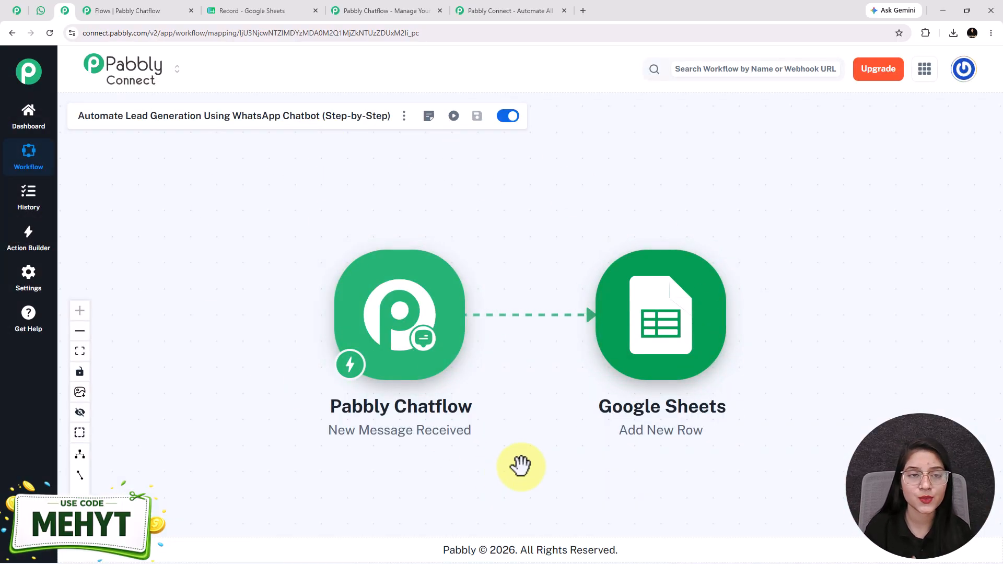
Return to the flow, close the API Request settings, and read through the confirmation message in the final Text Button node.
{"action": "left_click", "coordinate": [105, 11]}
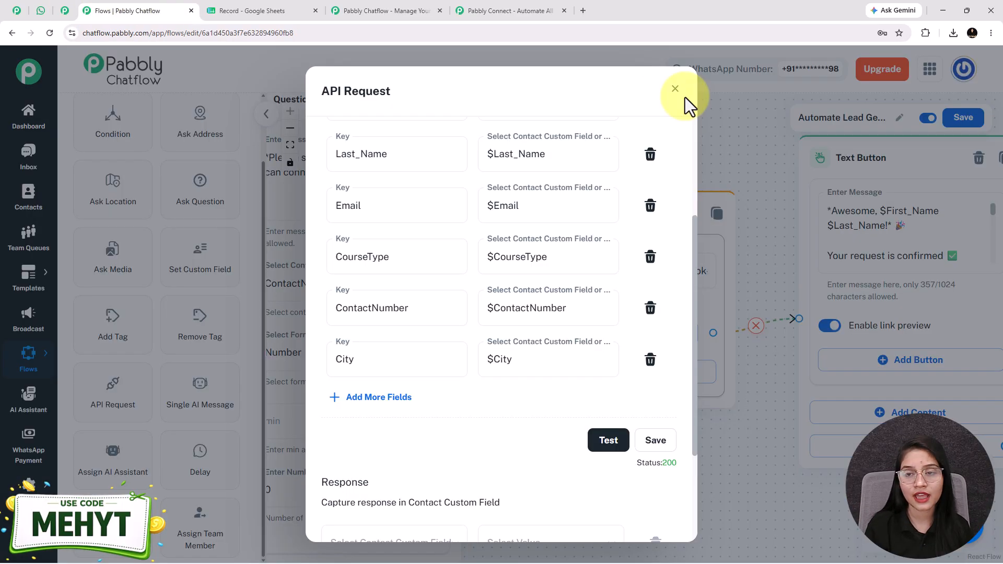
{"action": "left_click", "coordinate": [675, 93]}
{"action": "left_click", "coordinate": [105, 130]}
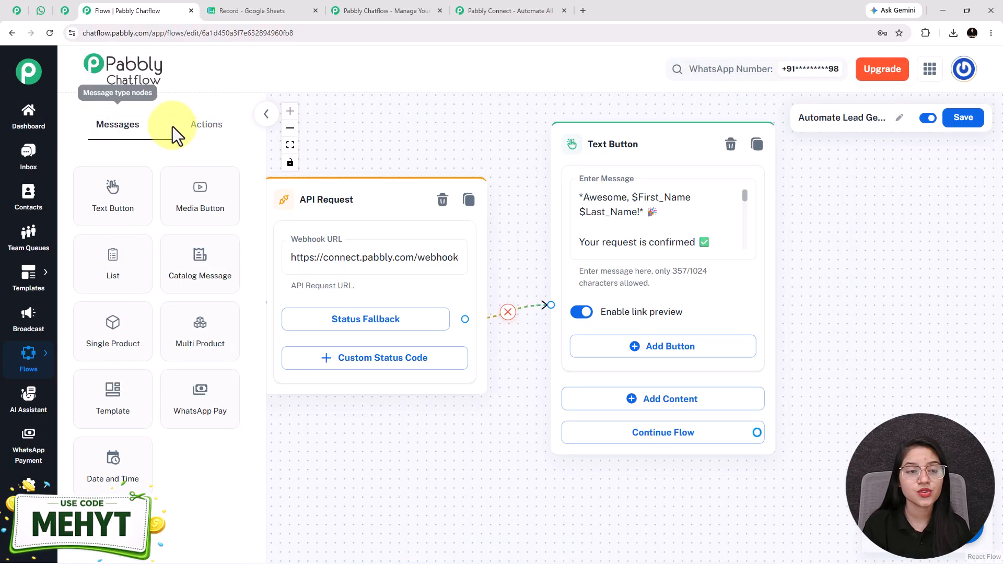
{"action": "left_click_drag", "start_coordinate": [105, 190], "coordinate": [572, 314]}
{"action": "left_click_drag", "start_coordinate": [572, 316], "coordinate": [592, 345]}
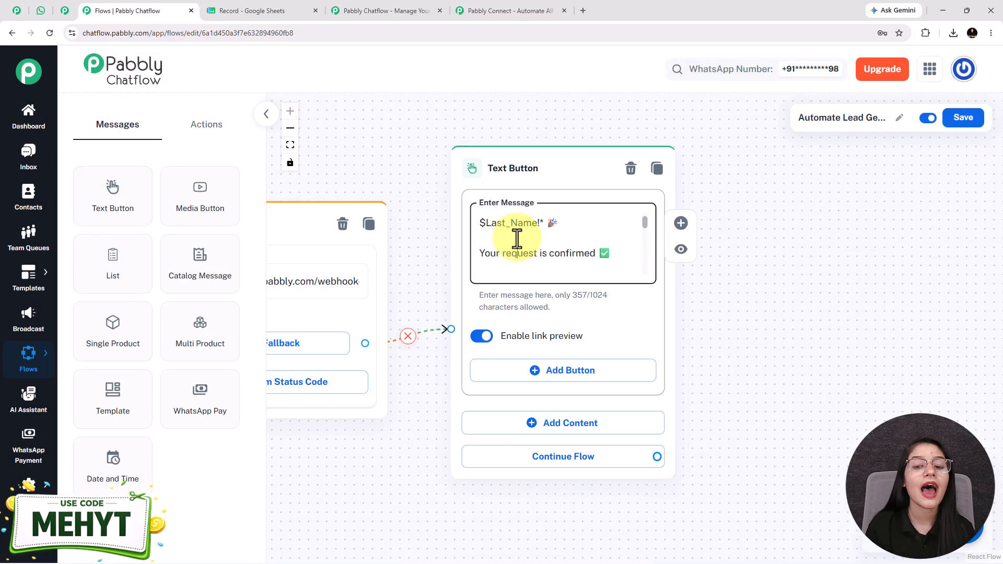
{"action": "scroll", "coordinate": [518, 239], "scroll_direction": "up", "scroll_amount": 1}
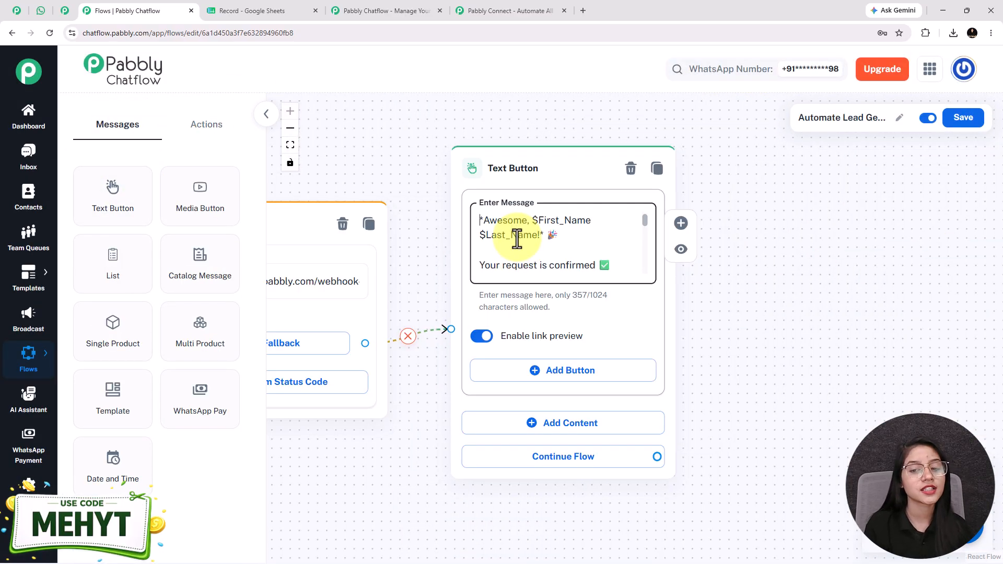
{"action": "scroll", "coordinate": [518, 239], "scroll_direction": "down", "scroll_amount": 3}
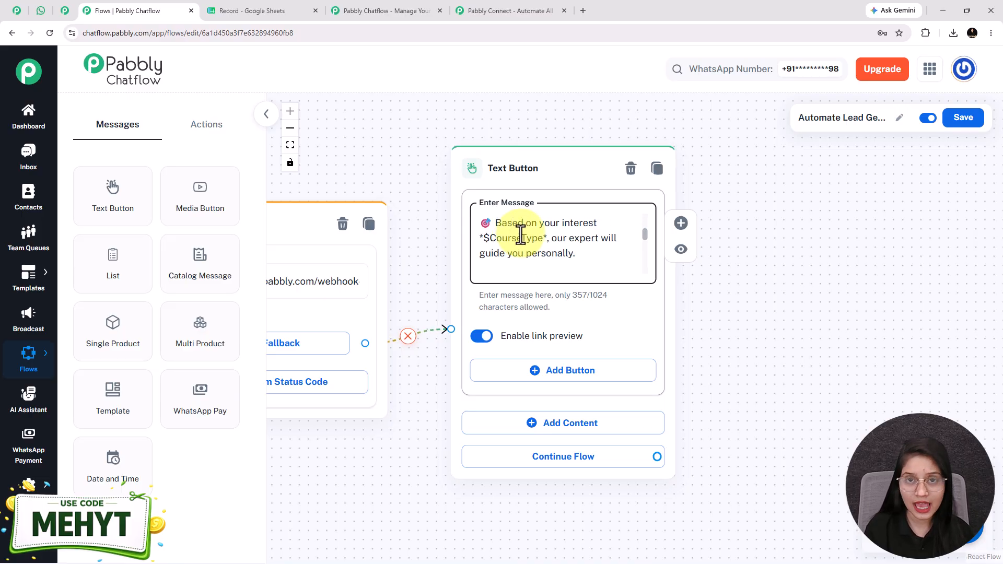
{"action": "scroll", "coordinate": [517, 239], "scroll_direction": "down", "scroll_amount": 2}
{"action": "scroll", "coordinate": [496, 276], "scroll_direction": "down", "scroll_amount": 2}
Examine the popular courses Text Button node connected to the View Courses button.
{"action": "left_click_drag", "start_coordinate": [321, 419], "coordinate": [1001, 474]}
{"action": "left_click_drag", "start_coordinate": [518, 538], "coordinate": [928, 521]}
{"action": "left_click_drag", "start_coordinate": [591, 414], "coordinate": [683, 484]}
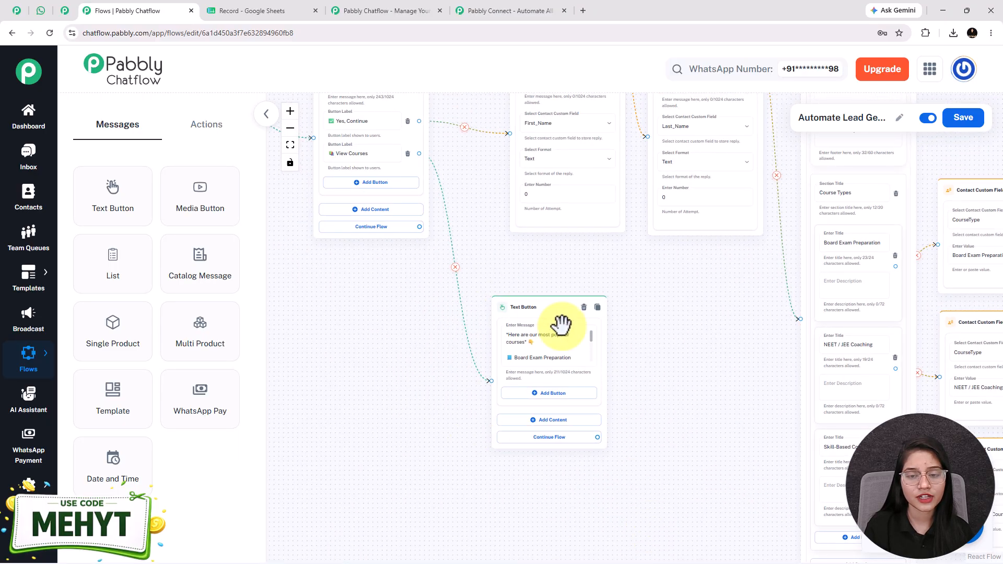
{"action": "scroll", "coordinate": [448, 365], "scroll_direction": "up", "scroll_amount": 1}
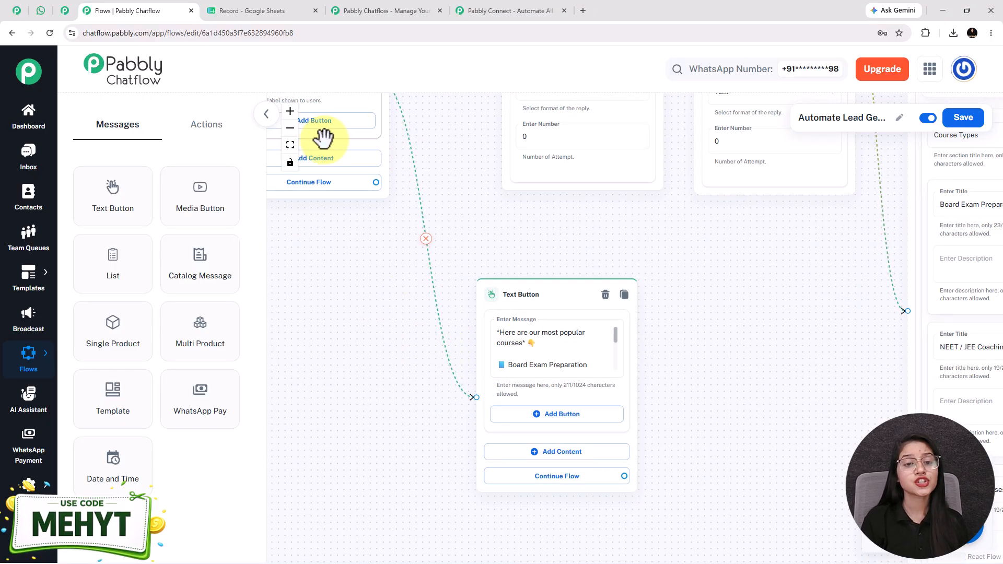
Move the Trigger node slightly closer to the first Text Button node and save the flow.
{"action": "left_click", "coordinate": [289, 146]}
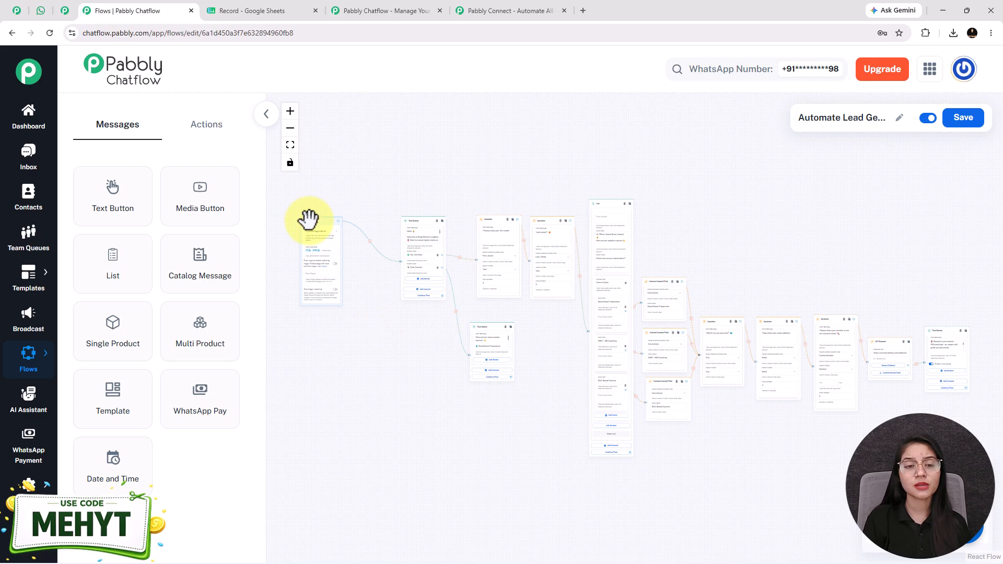
{"action": "left_click_drag", "start_coordinate": [315, 221], "coordinate": [344, 225]}
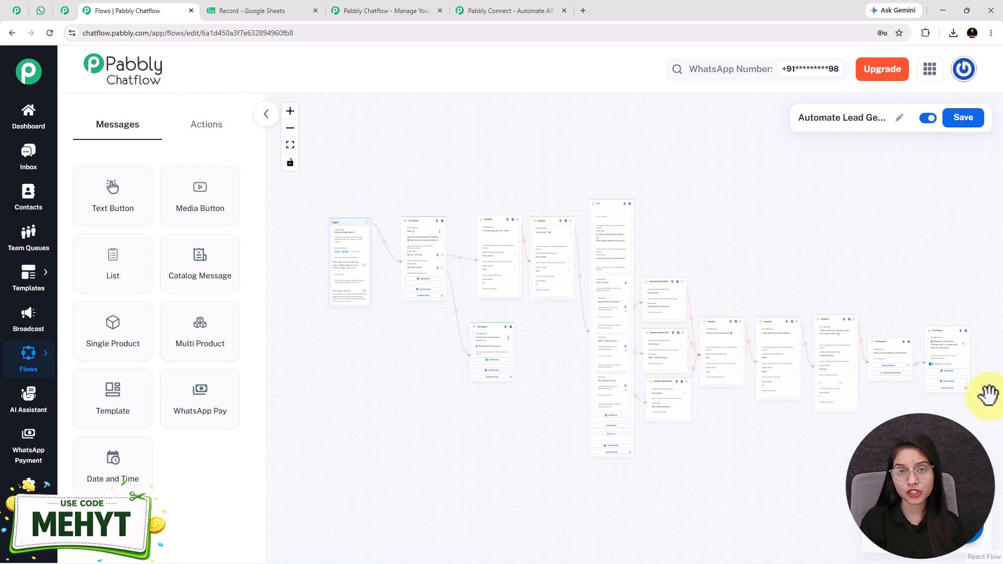
{"action": "left_click_drag", "start_coordinate": [810, 502], "coordinate": [802, 482]}
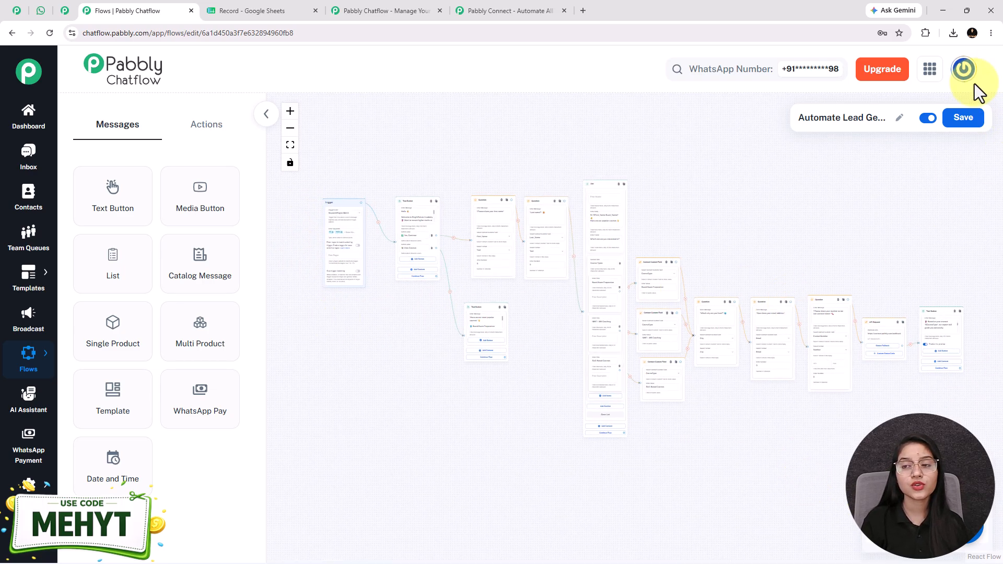
{"action": "left_click", "coordinate": [950, 123]}
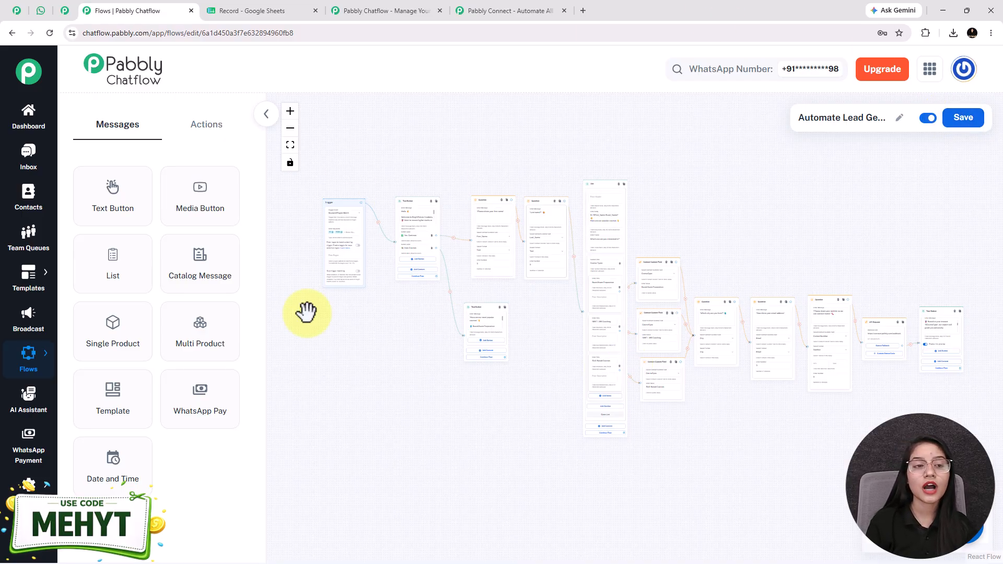
Review the chatbot conversation in WhatsApp through to the View Courses reply, and switch to the Pabbly Chatflow website.
{"action": "left_click", "coordinate": [41, 12]}
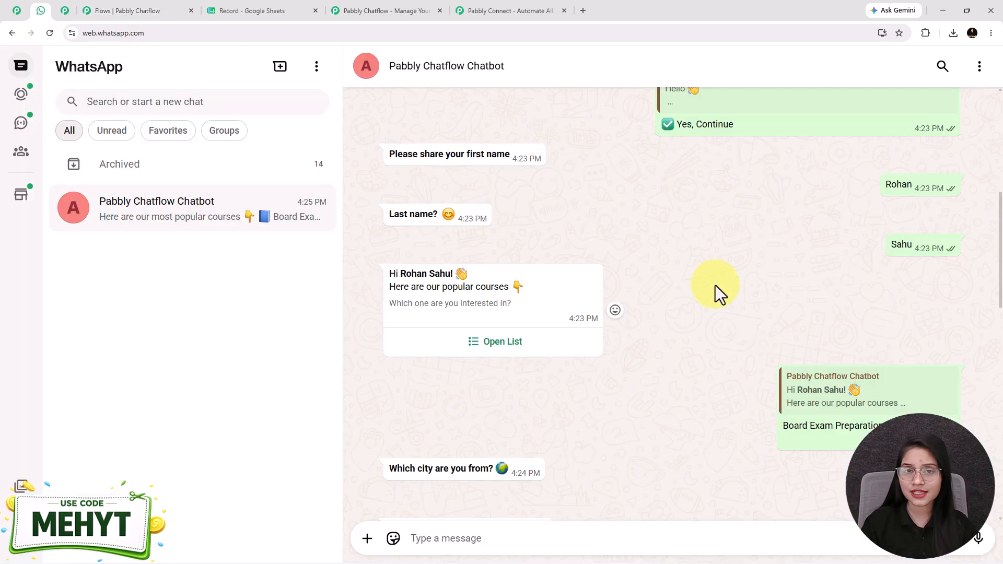
{"action": "scroll", "coordinate": [665, 284], "scroll_direction": "down", "scroll_amount": 4}
{"action": "scroll", "coordinate": [662, 289], "scroll_direction": "down", "scroll_amount": 10}
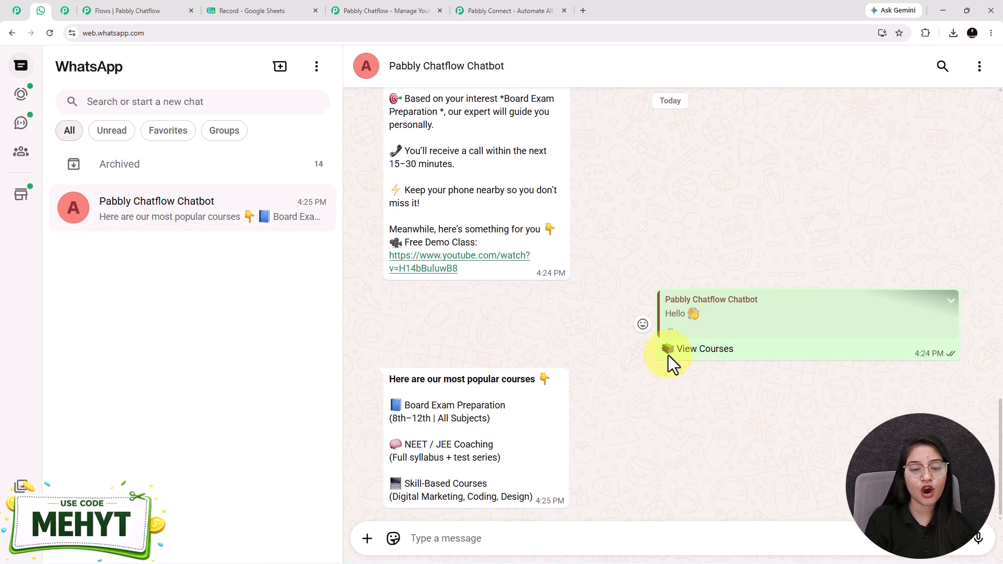
{"action": "scroll", "coordinate": [669, 360], "scroll_direction": "up", "scroll_amount": 7}
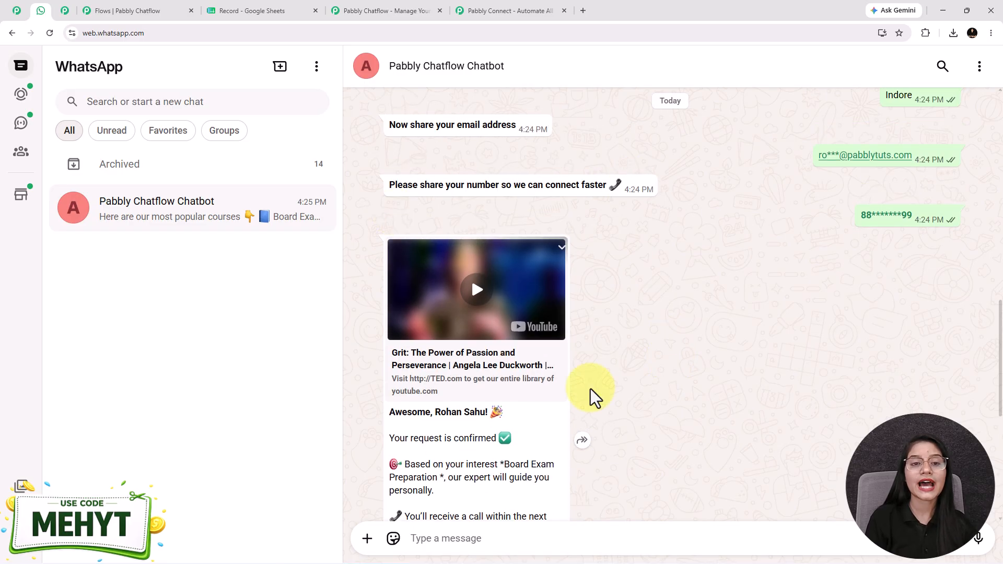
{"action": "left_click", "coordinate": [359, 12]}
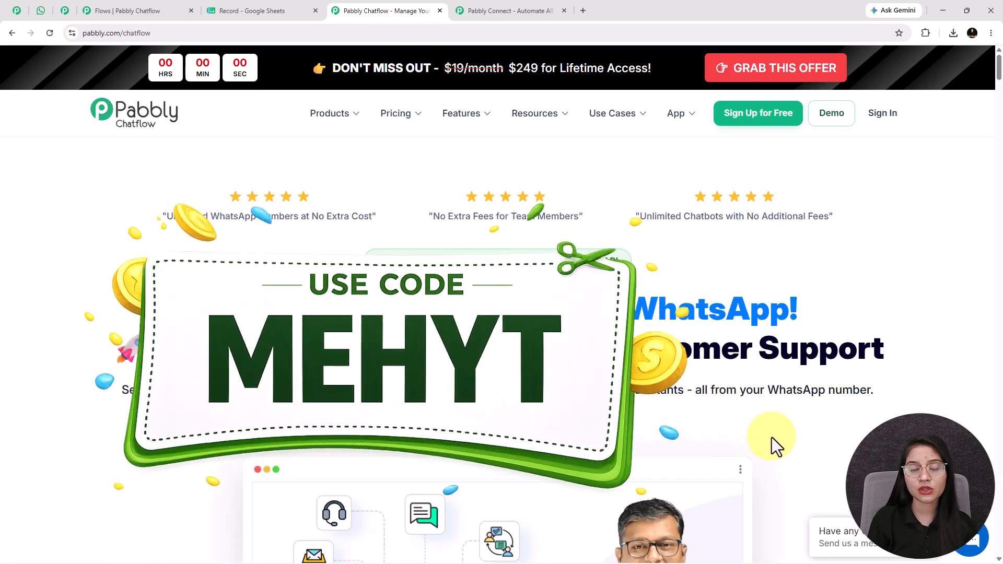